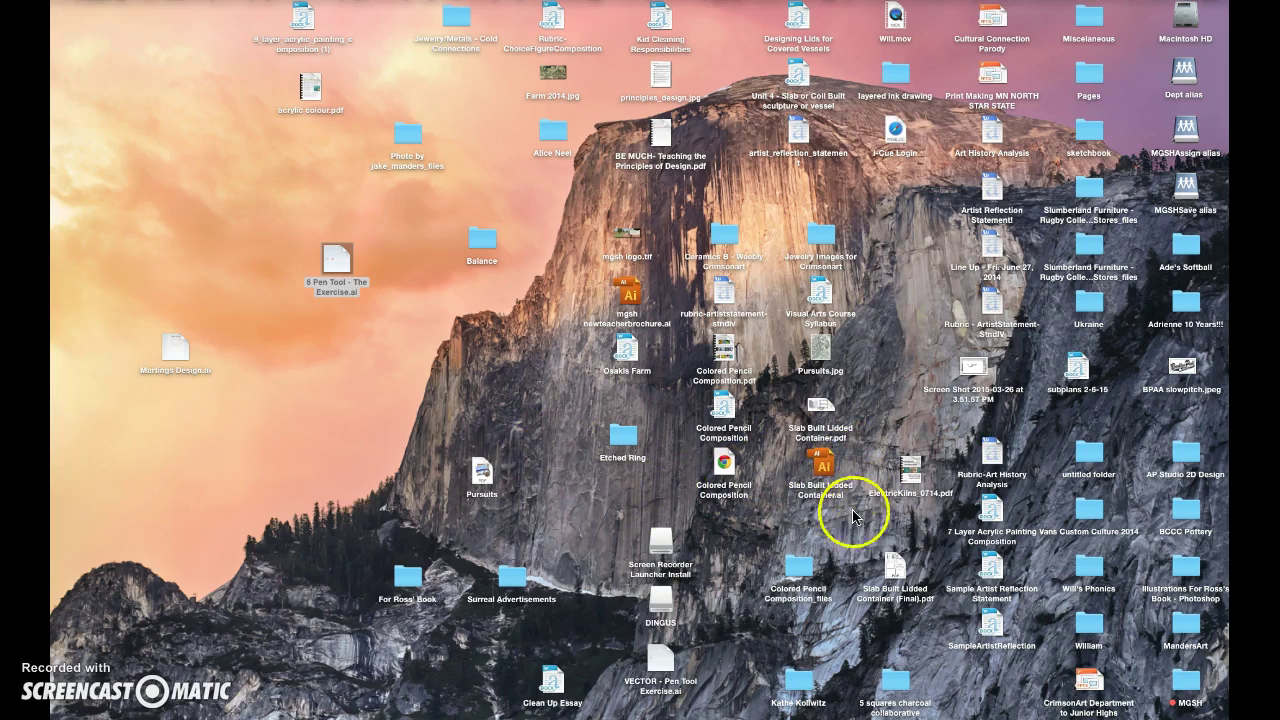
Step: Launch Adobe Illustrator CS5.1 from its folder in the Dock's Applications stack
mouse_move(888, 712)
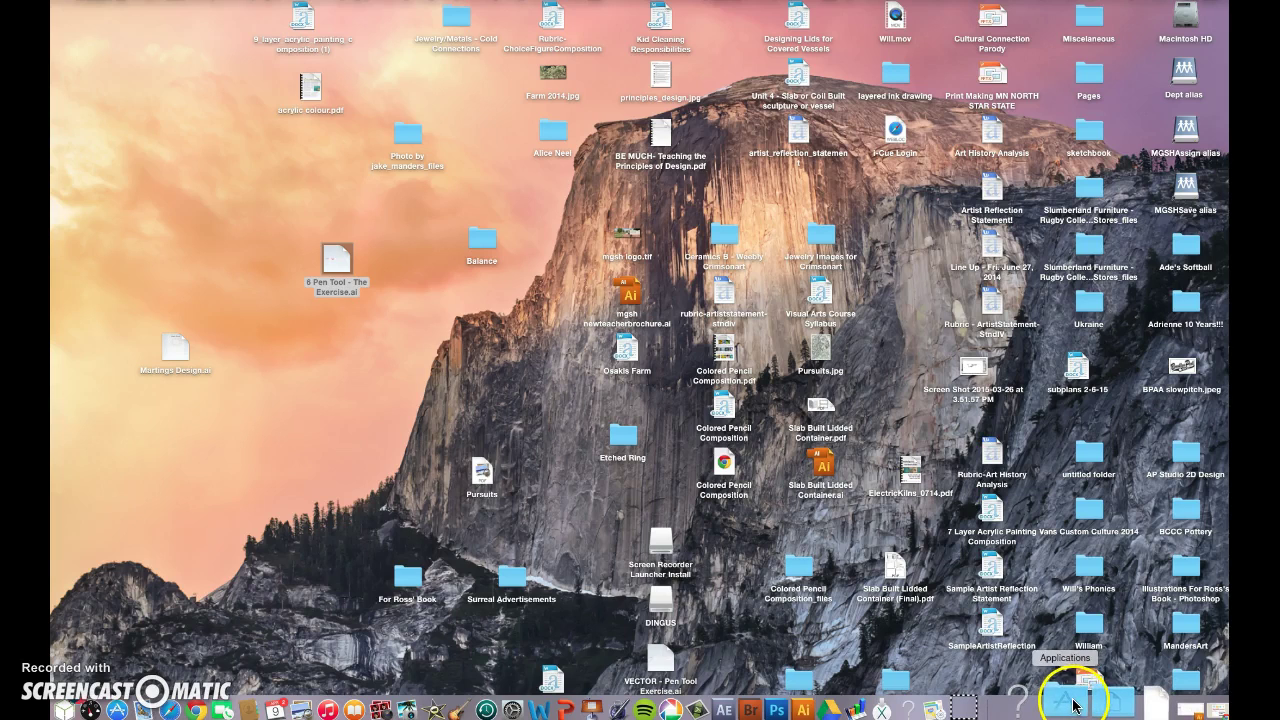
left_click(1072, 706)
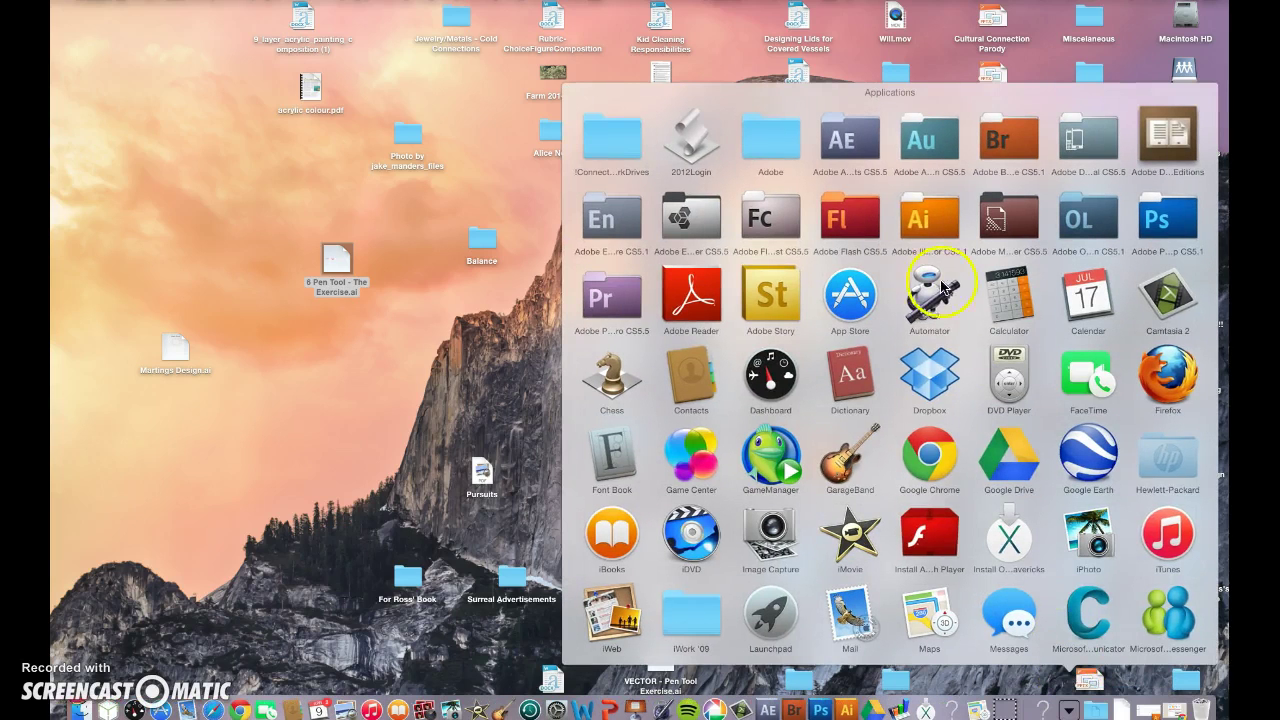
left_click(929, 222)
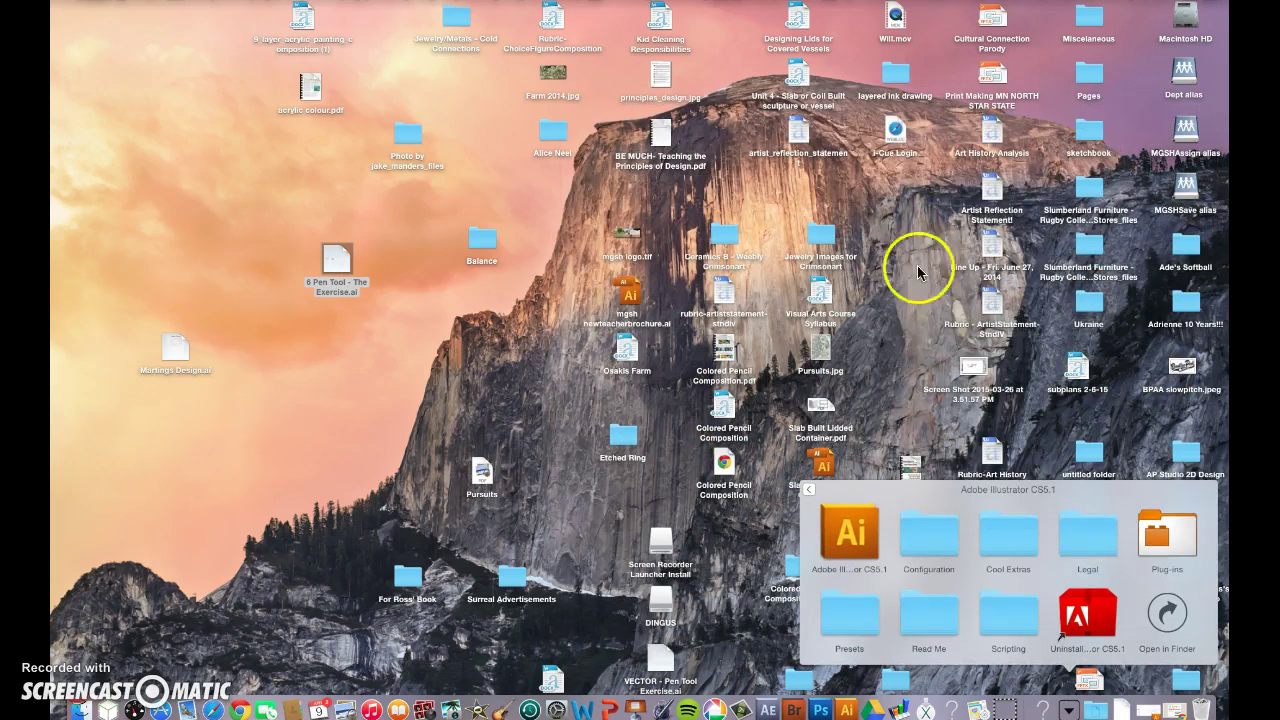
left_click(847, 537)
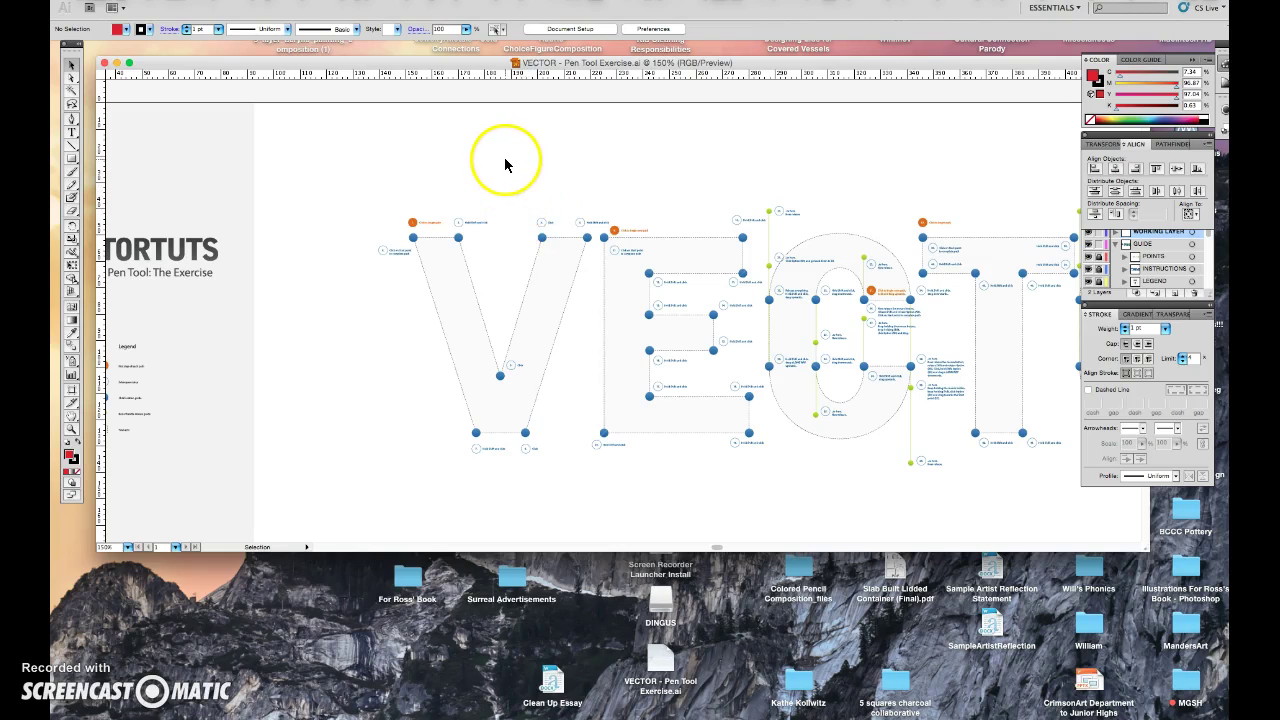
Step: Minimize the VECTOR - Pen Tool Exercise.ai document window
left_click(116, 63)
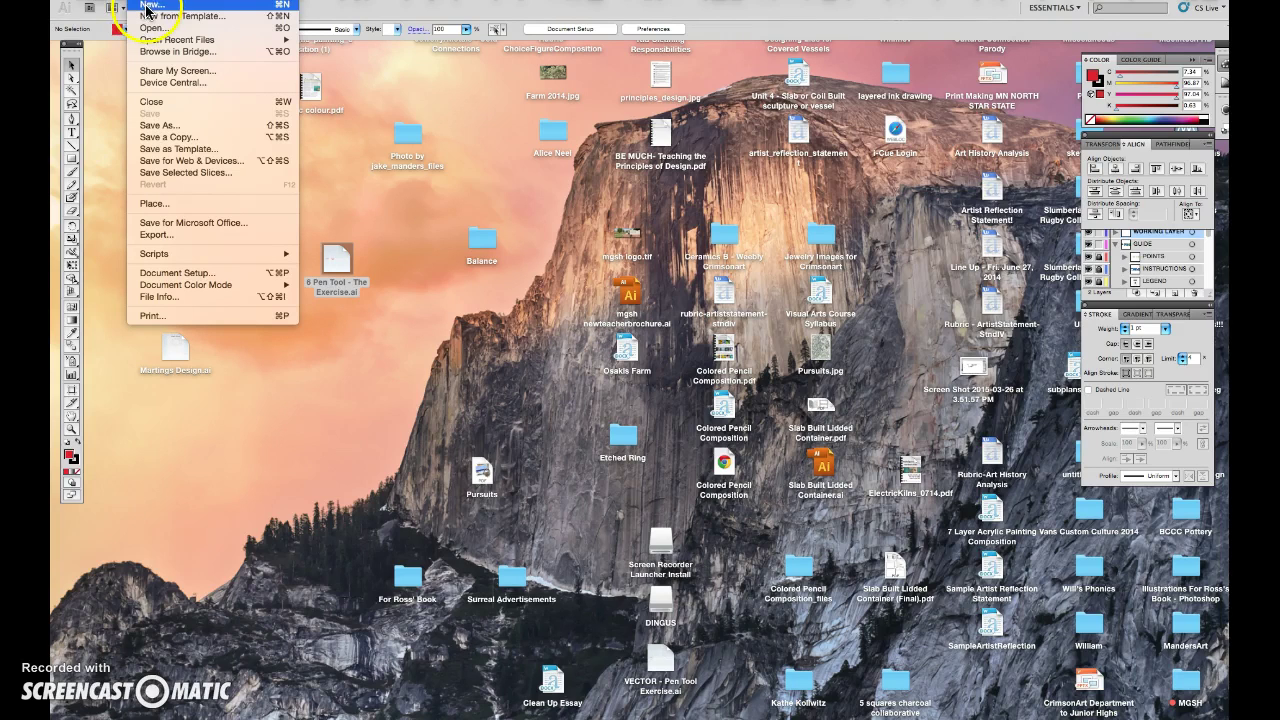
Step: Create a new document with one Letter-size 8.5 × 11 in artboard
left_click(147, 10)
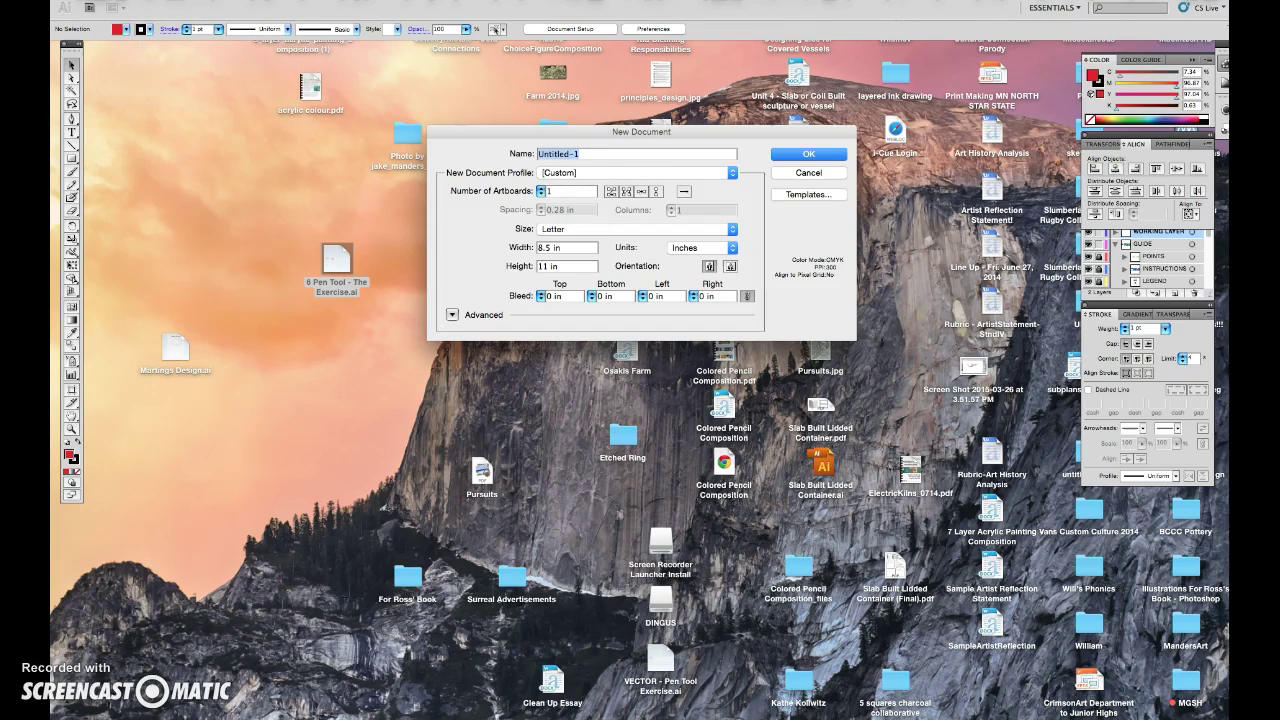
left_click(150, 2)
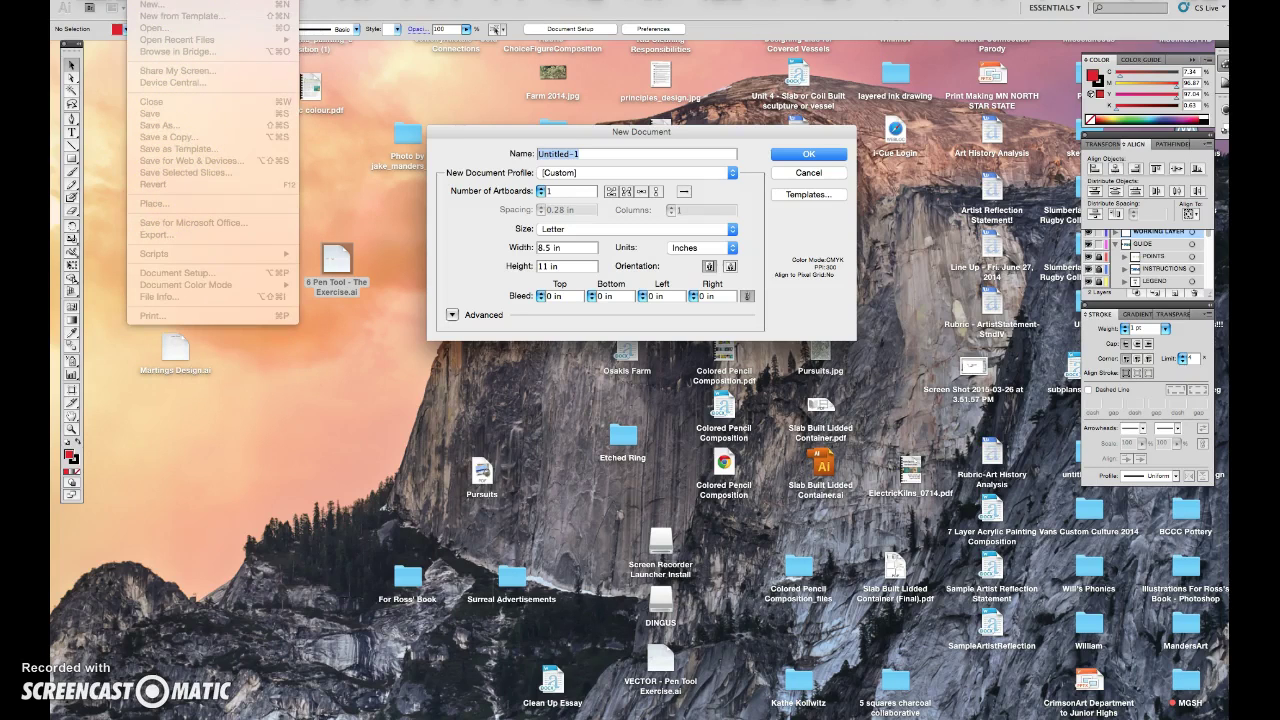
key("Escape")
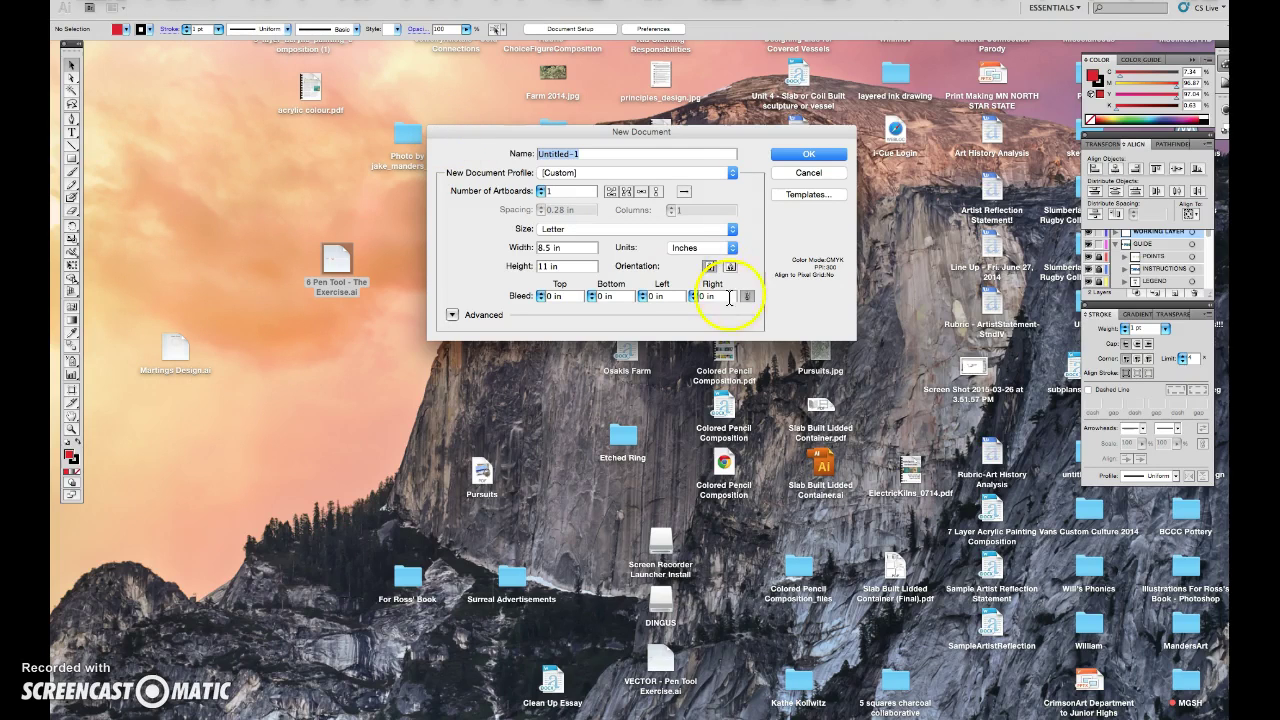
left_click(580, 231)
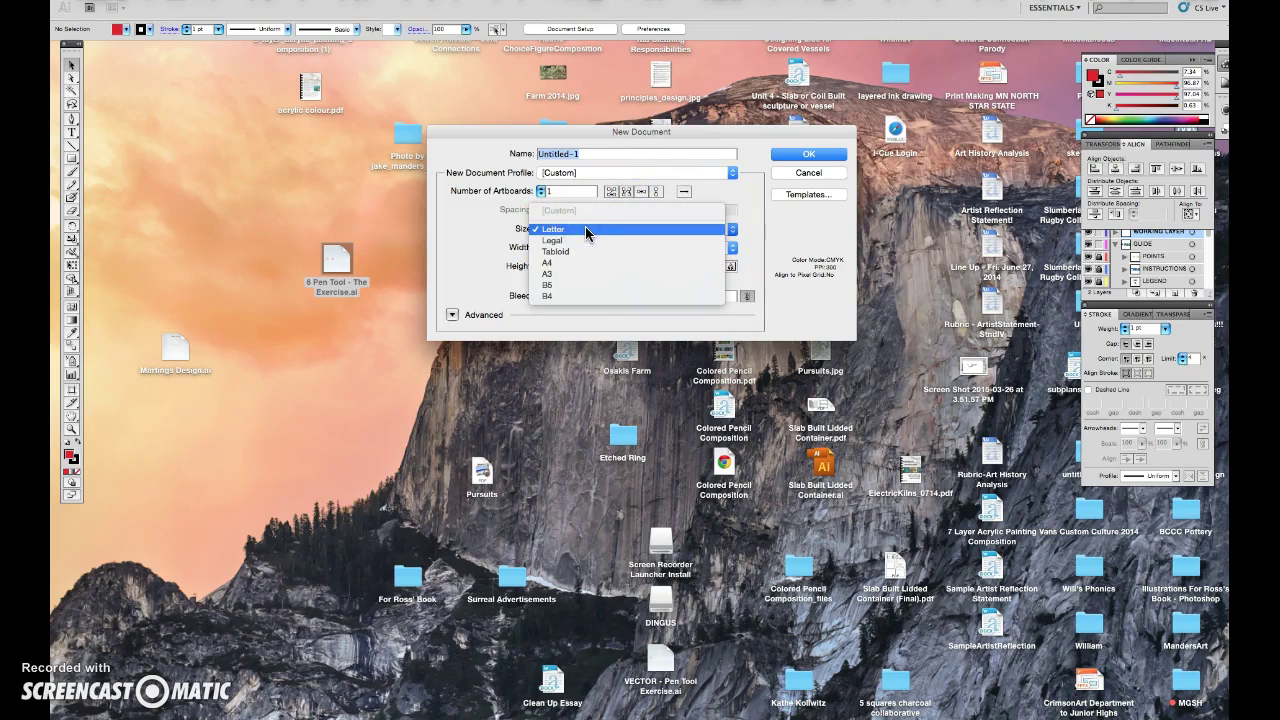
left_click(586, 232)
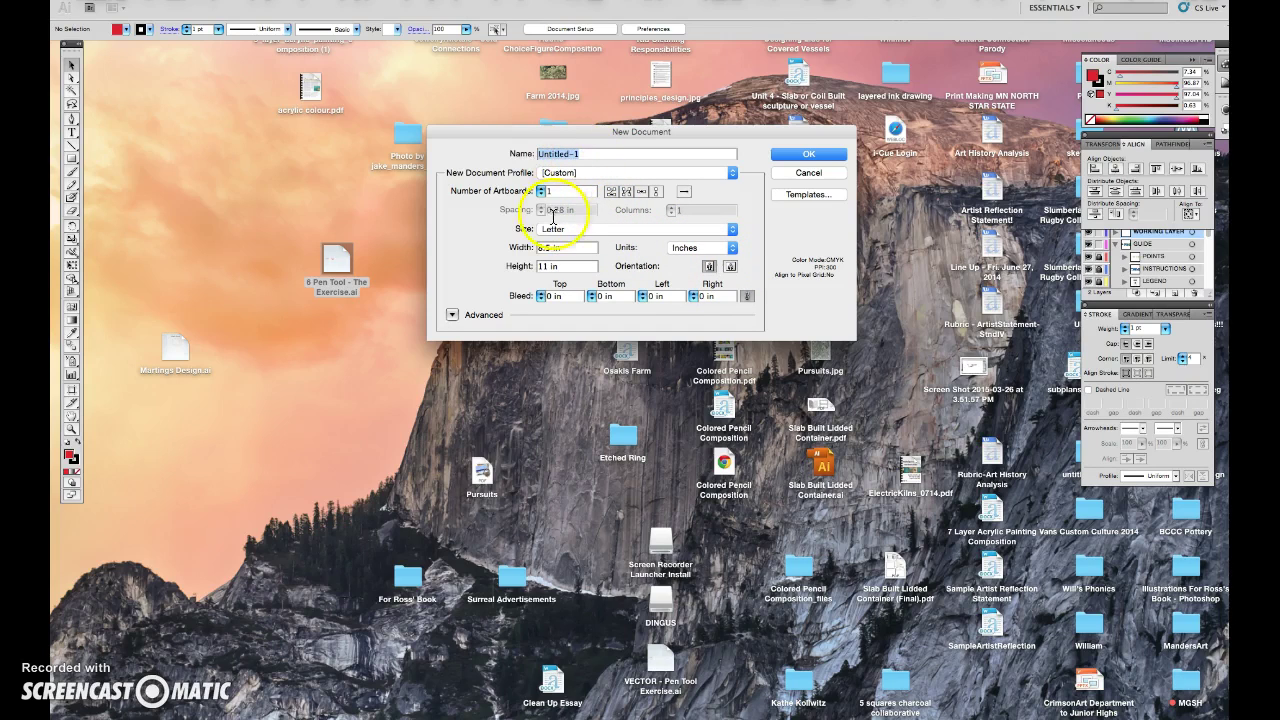
left_click(797, 157)
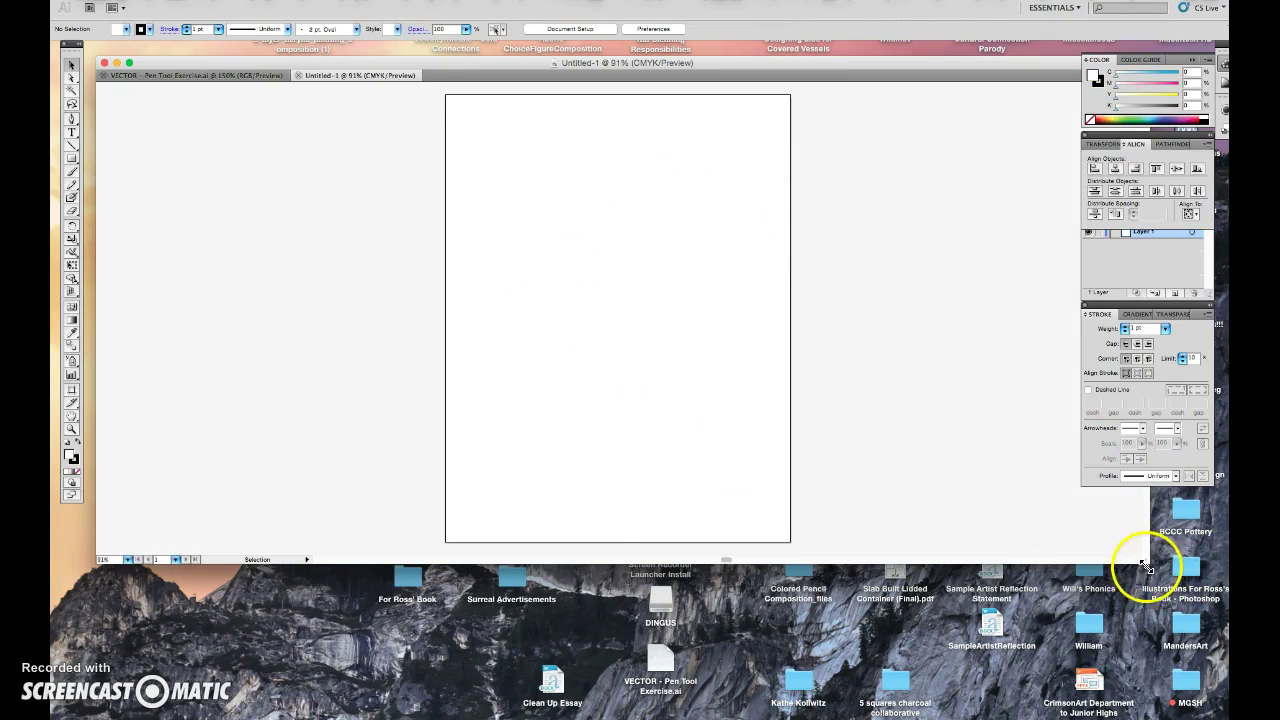
Step: Enlarge the Untitled-1 window and nudge it slightly up and left
left_click_drag(1148, 562, 1206, 714)
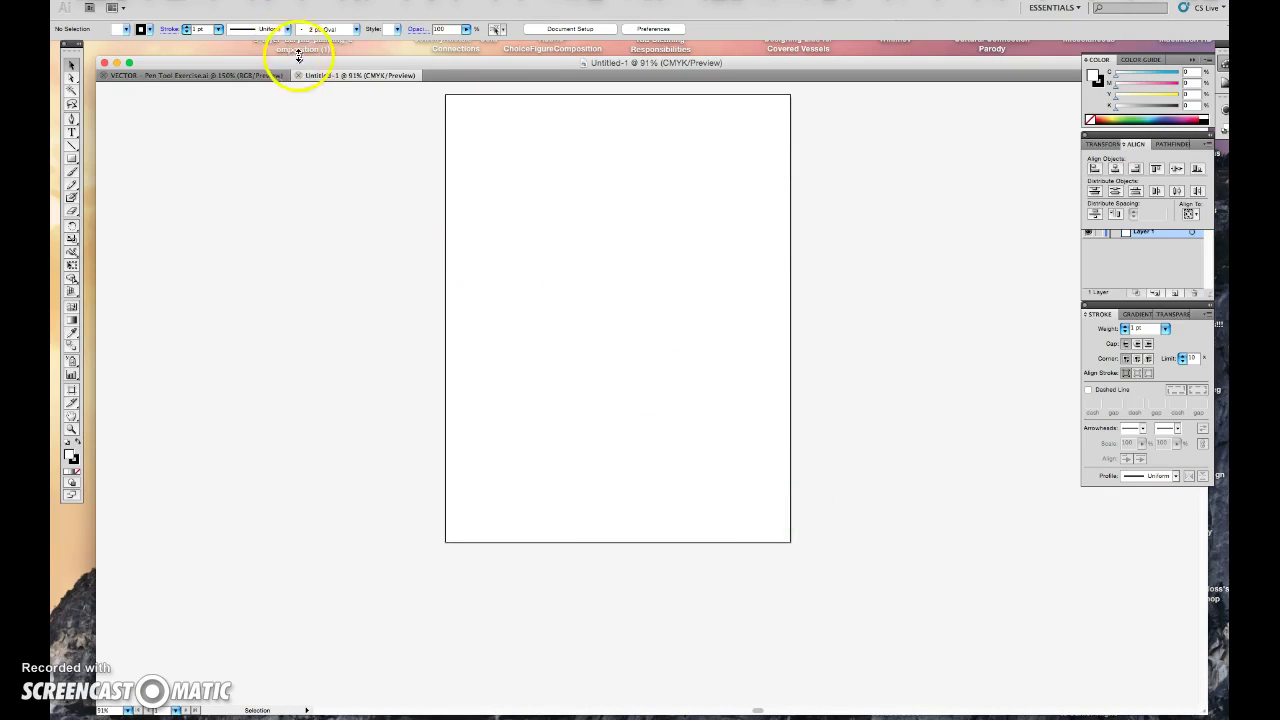
left_click_drag(297, 60, 287, 50)
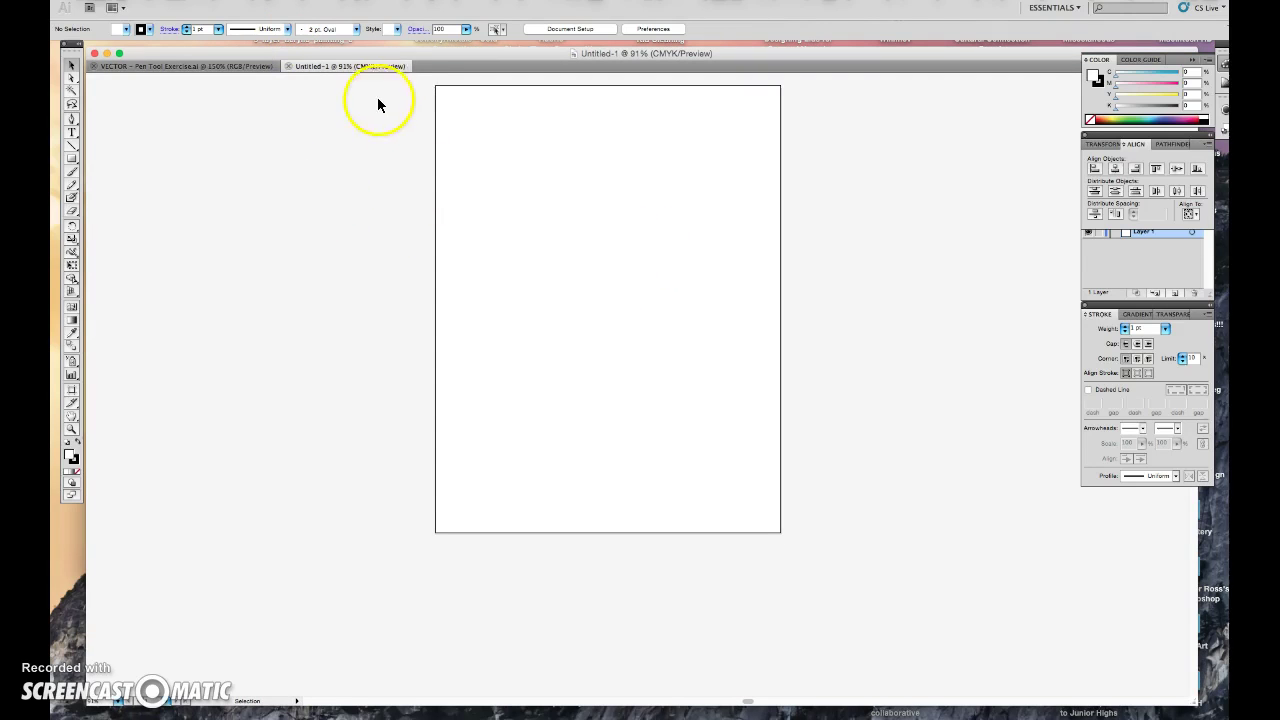
left_click_drag(392, 57, 396, 52)
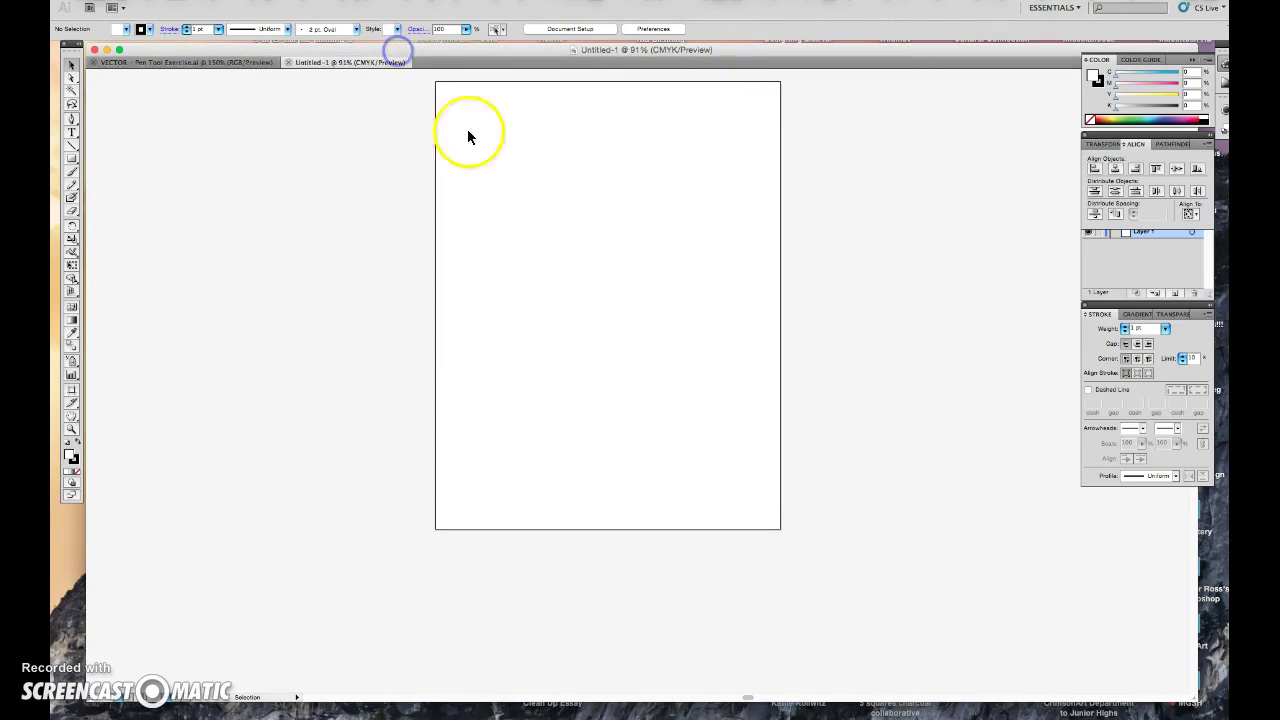
Step: Draw a closed curved path with the Pen tool in the page's upper half, then open Save As
left_click(71, 118)
left_click(637, 183)
left_click_drag(637, 183, 566, 177)
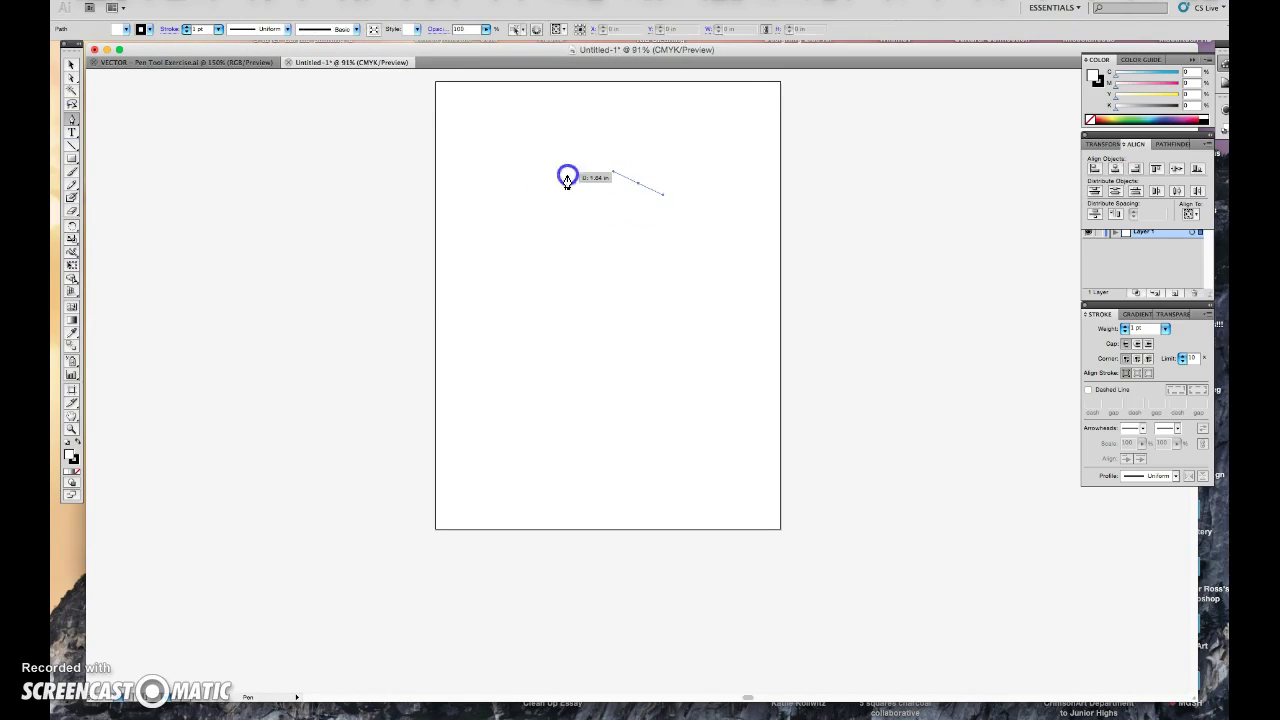
left_click_drag(520, 222, 534, 266)
mouse_move(608, 317)
left_mouse_down()
mouse_move(649, 317)
mouse_move(697, 237)
left_mouse_up()
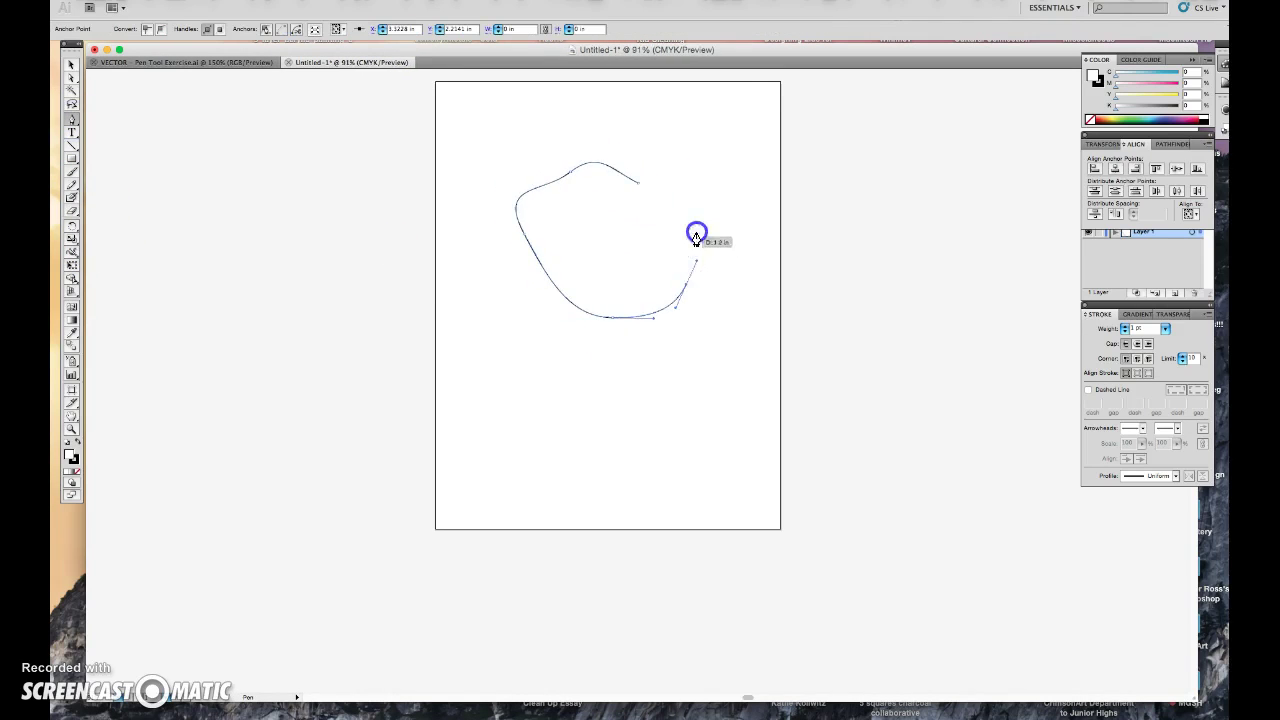
left_click(639, 185)
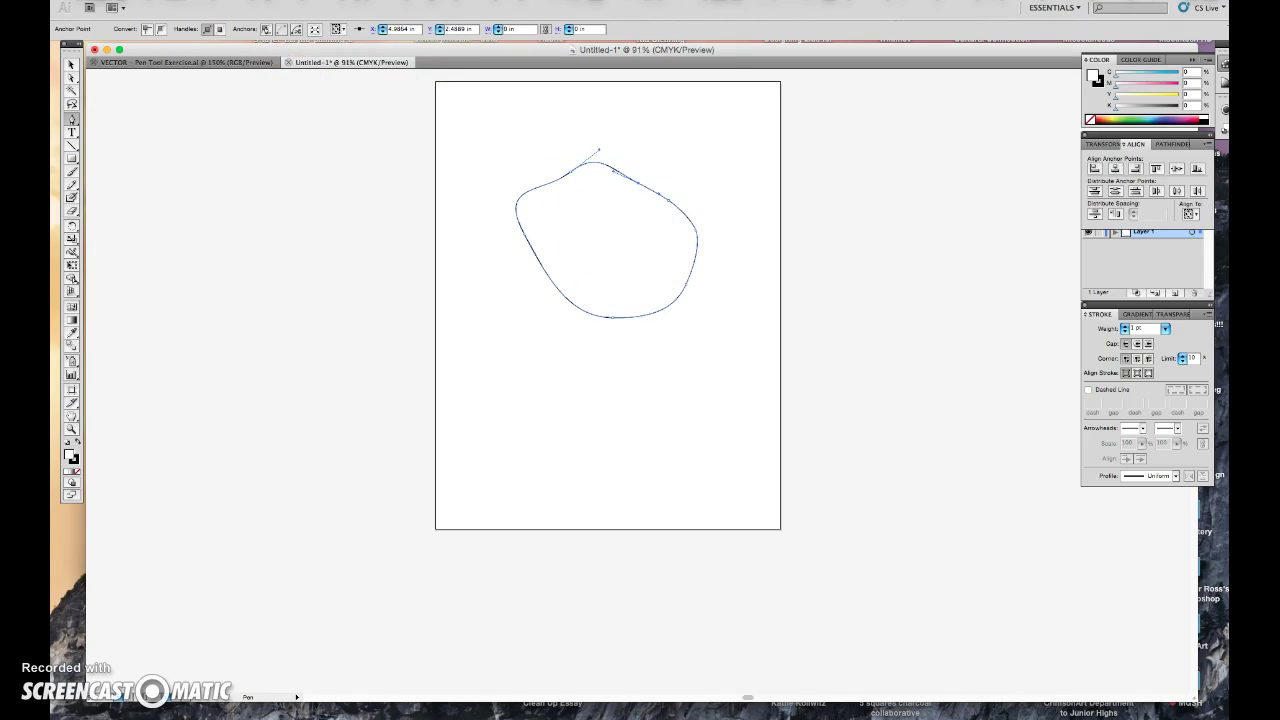
left_click_drag(150, 2, 157, 128)
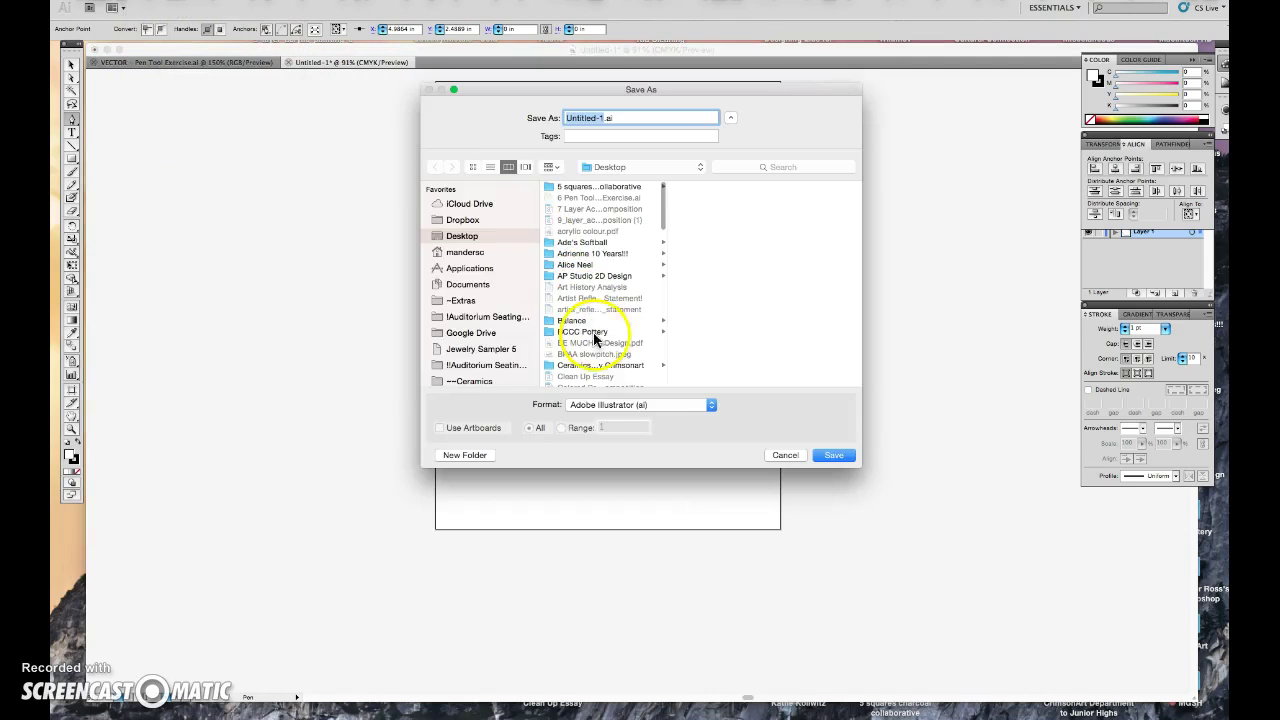
Step: Save the drawing to the Desktop as MannersCha.ai in Adobe Illustrator (ai) format
left_click(612, 407)
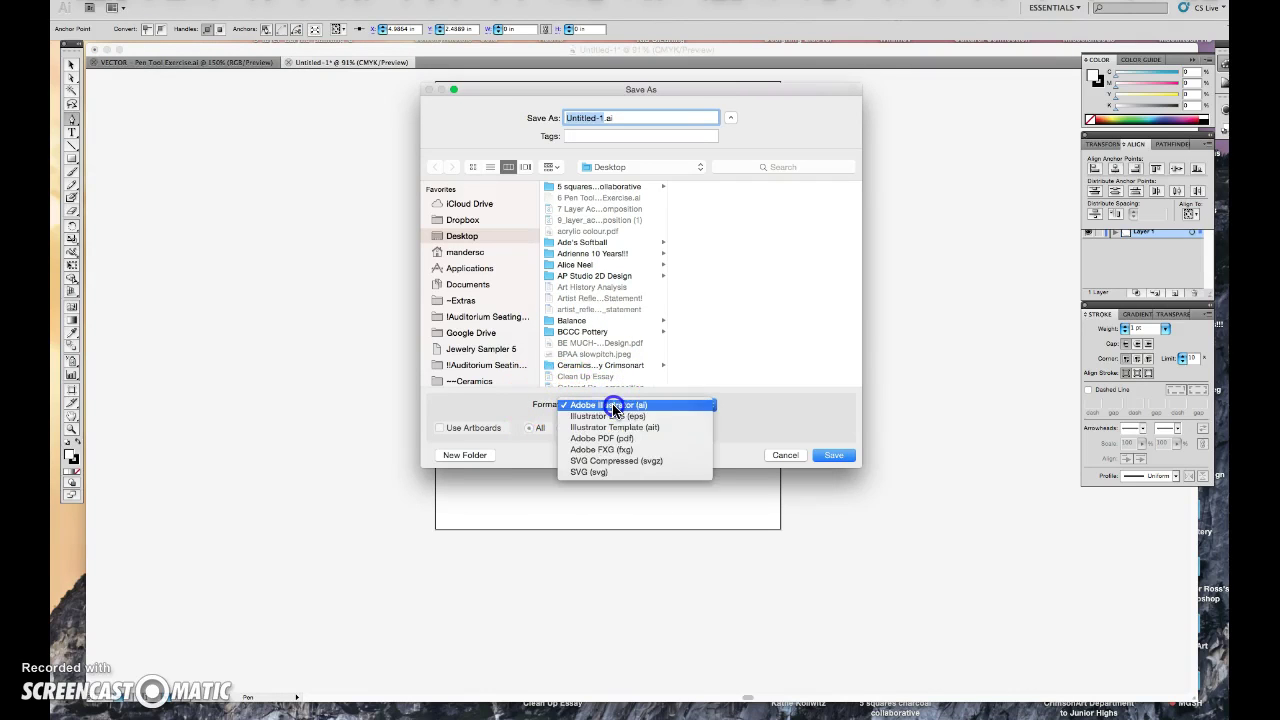
left_click(596, 118)
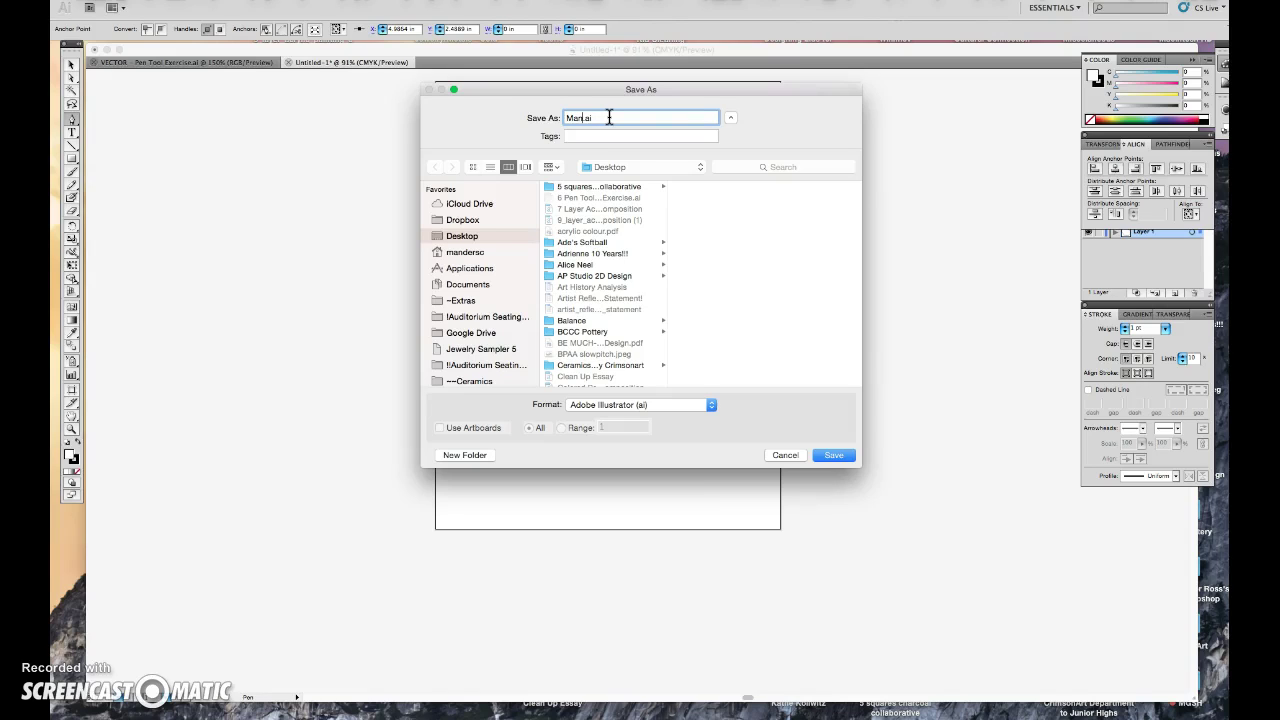
left_click(595, 117)
left_click(613, 407)
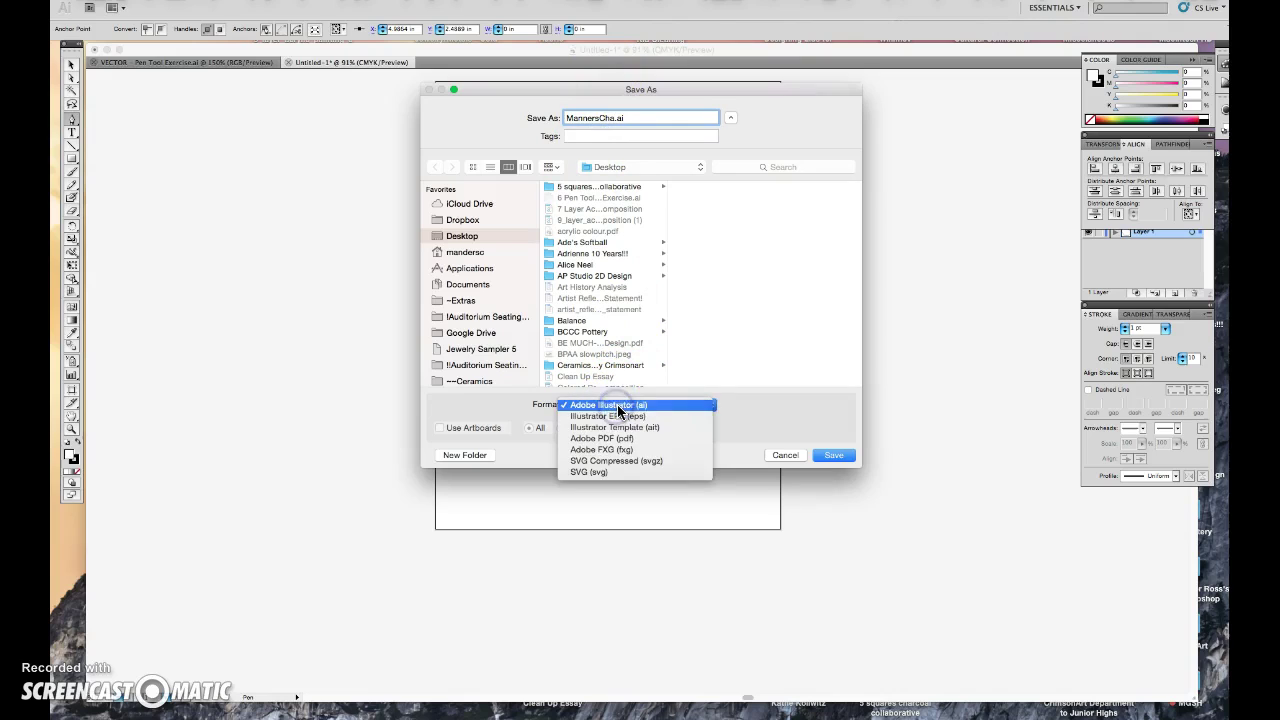
left_click(614, 406)
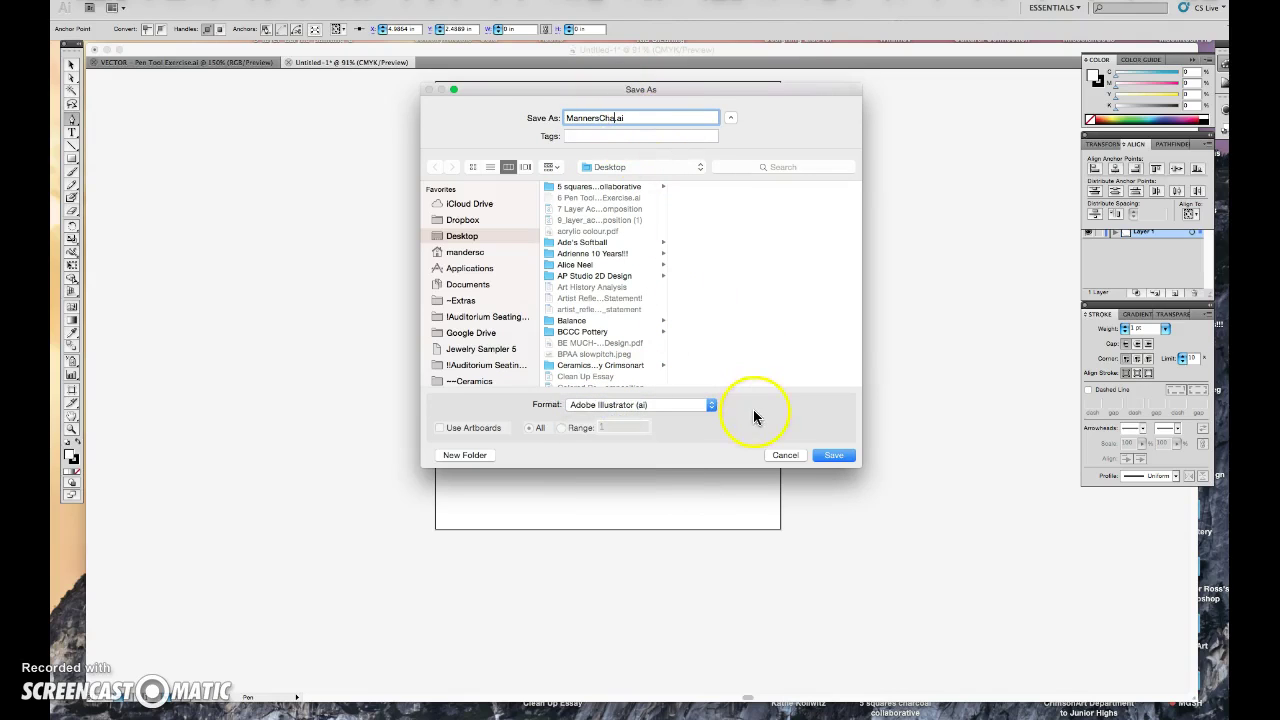
left_click(838, 458)
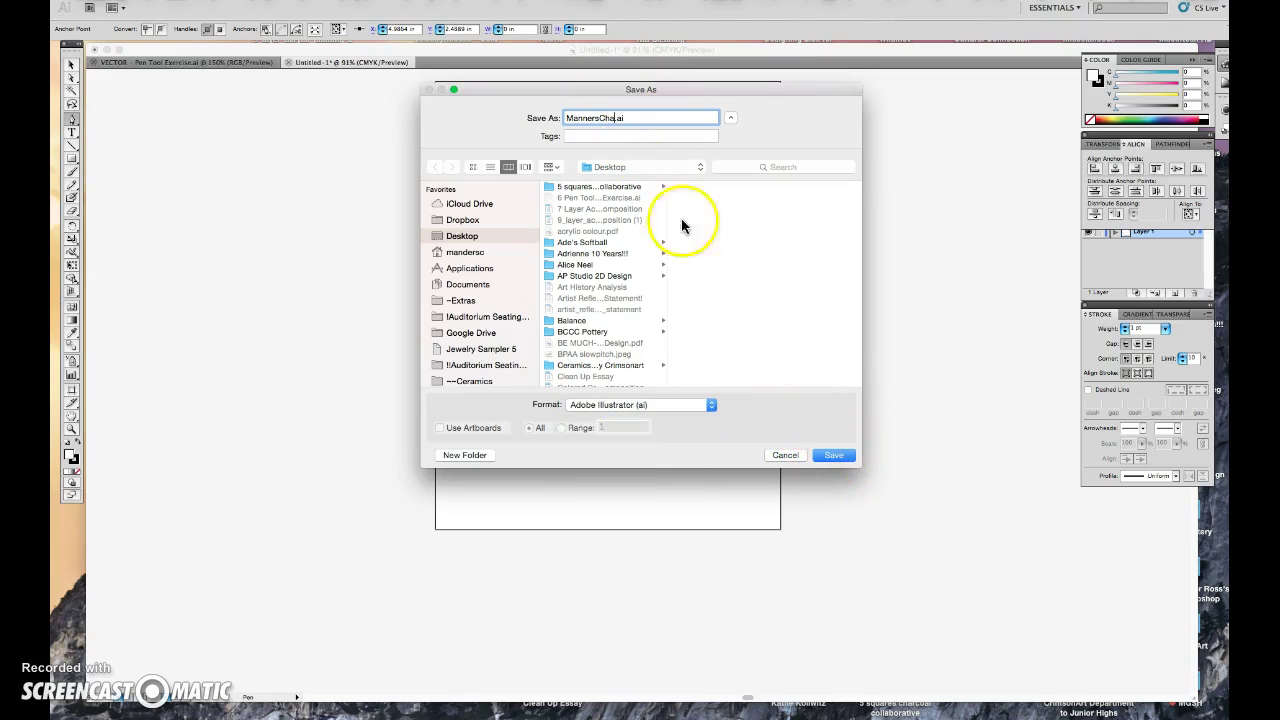
left_click(786, 457)
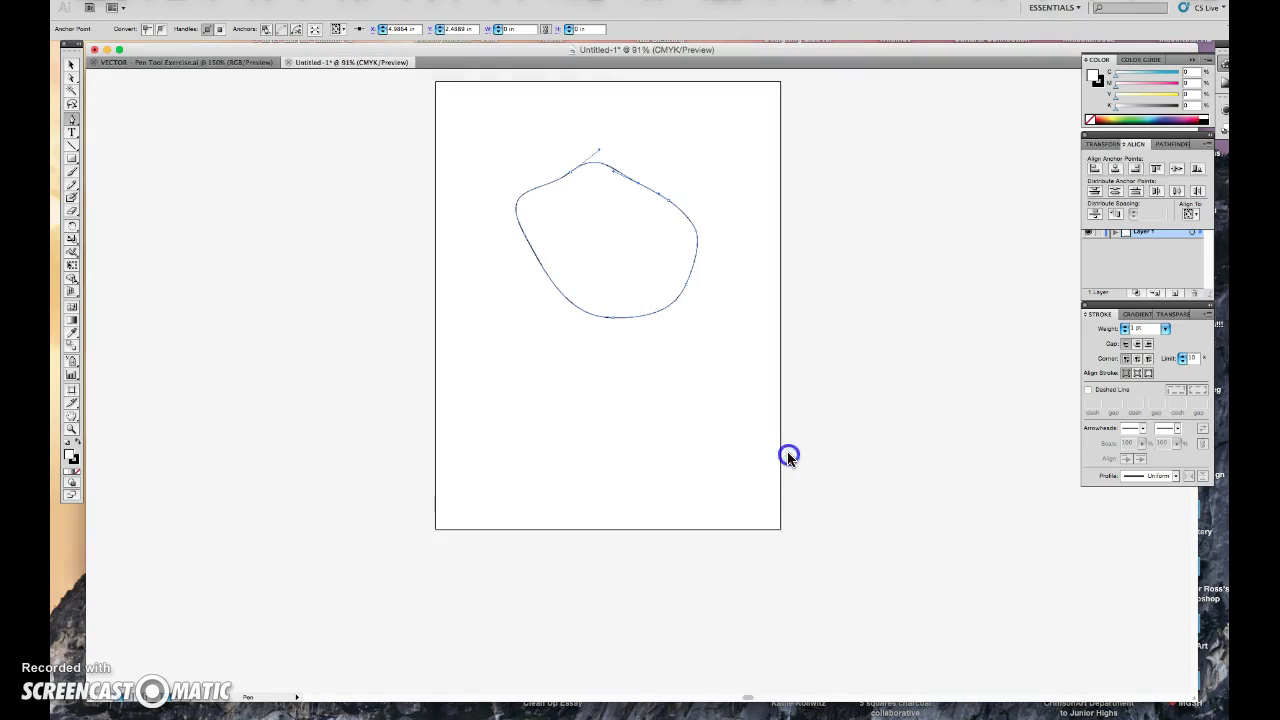
Step: Set up an export named MannersCha in JPEG (jpg) format to the Desktop
left_click(155, 0)
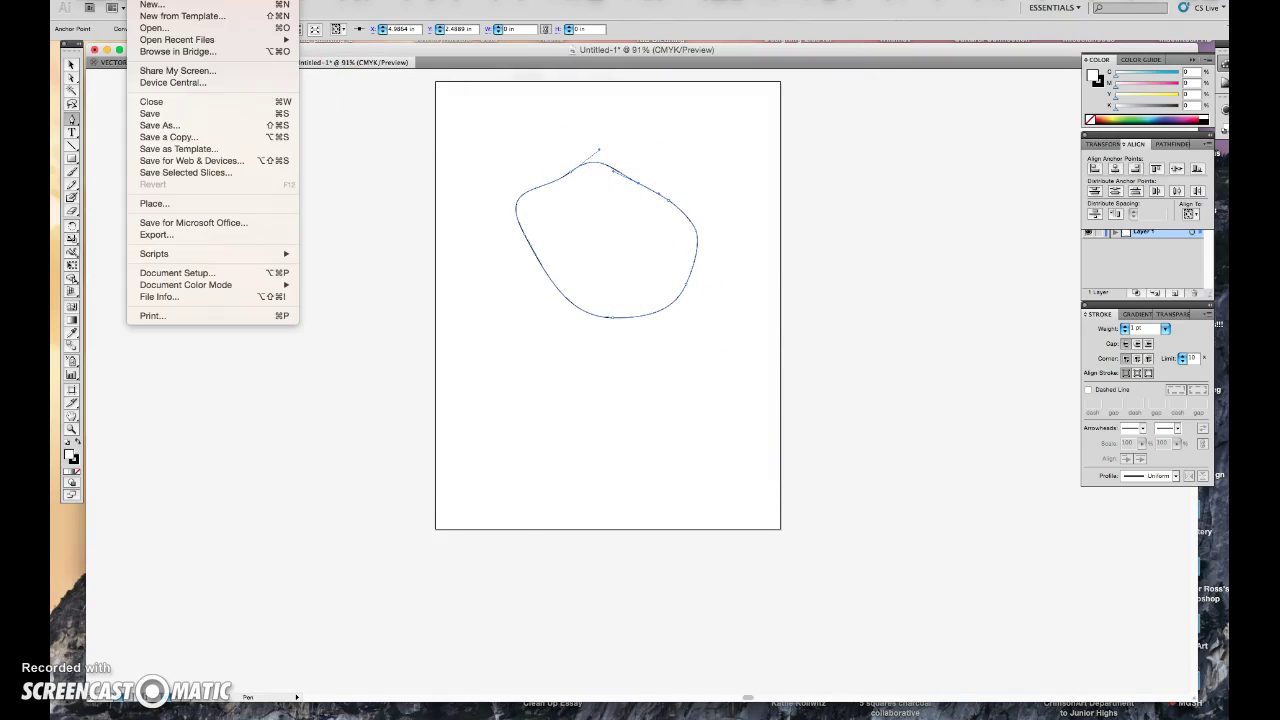
left_click(172, 238)
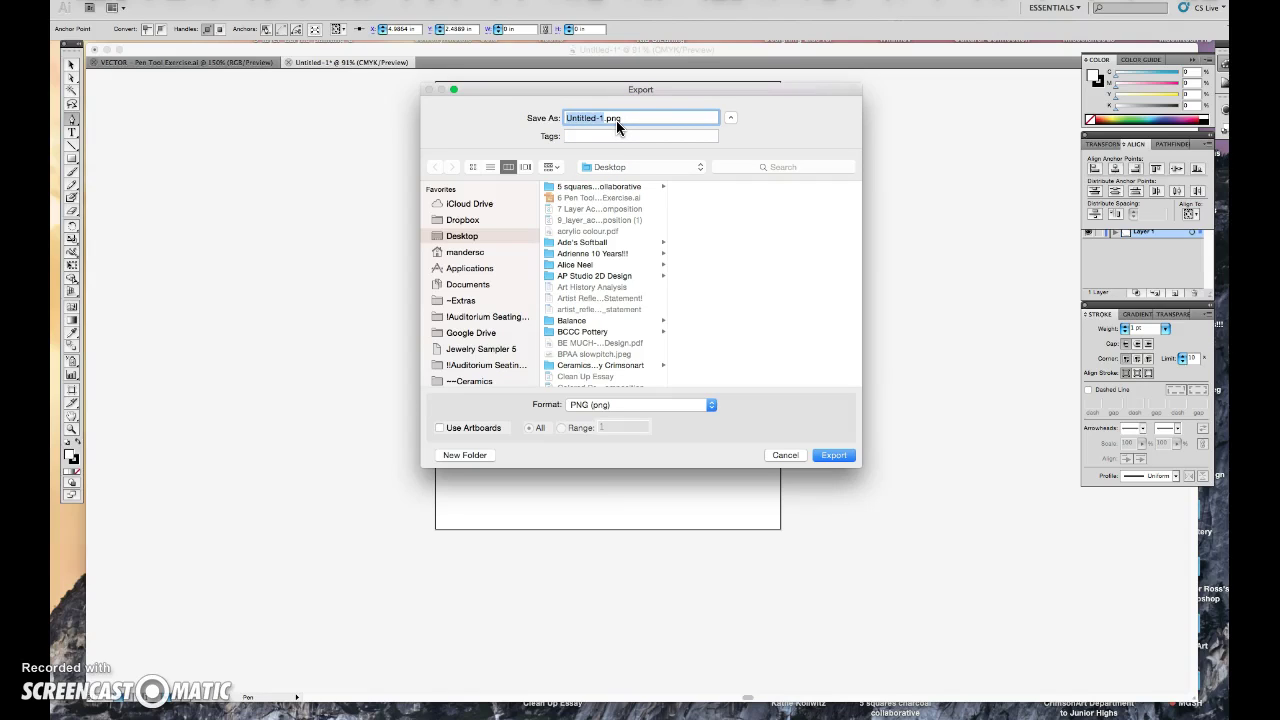
type("MannersCha")
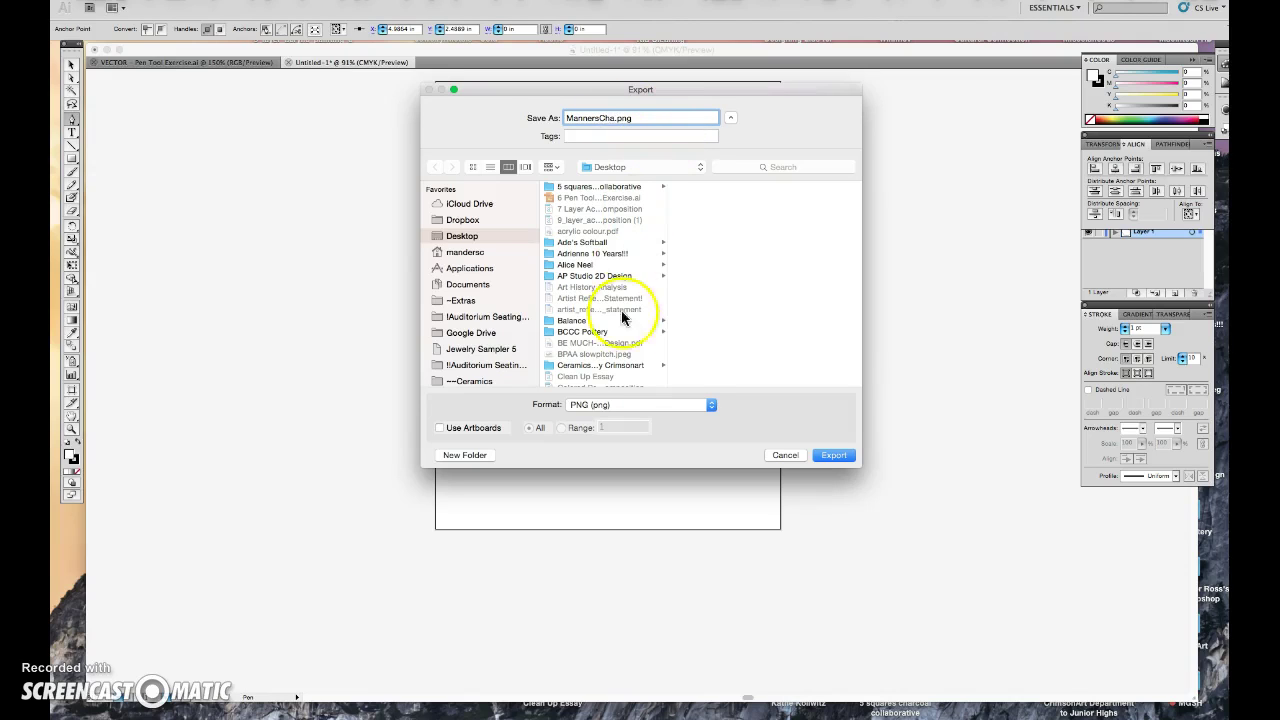
left_click(591, 407)
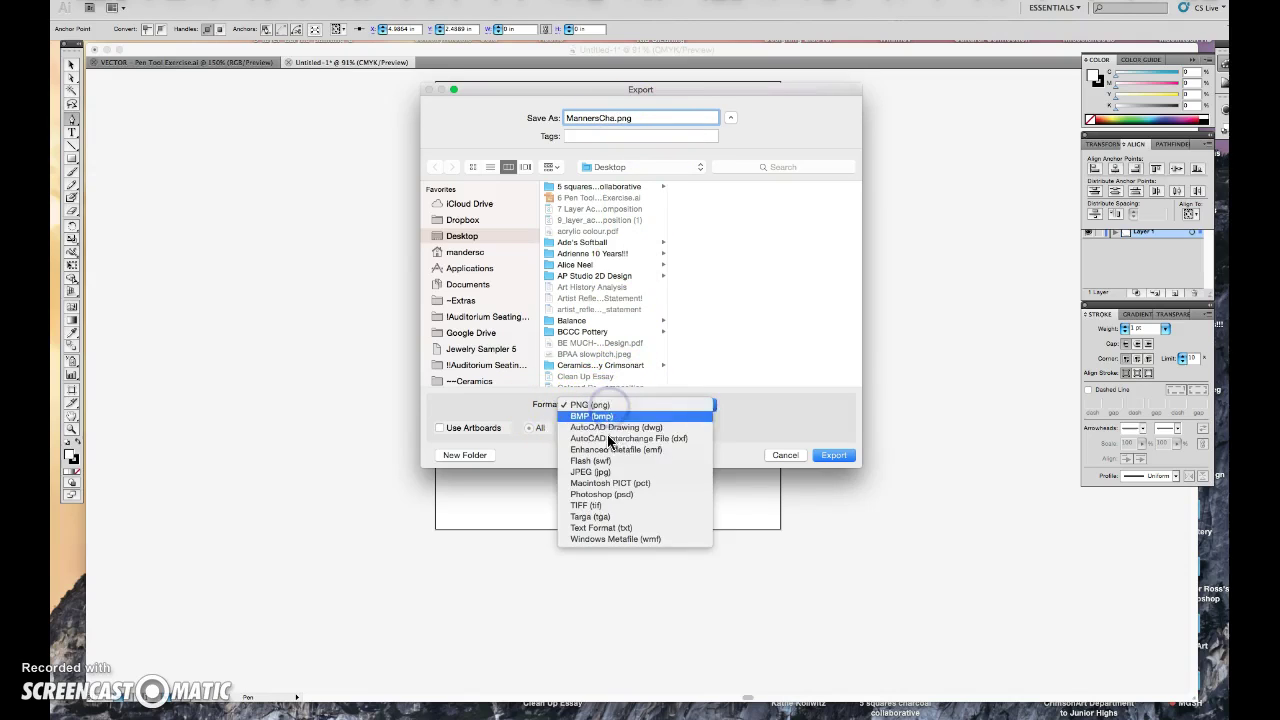
left_click(598, 474)
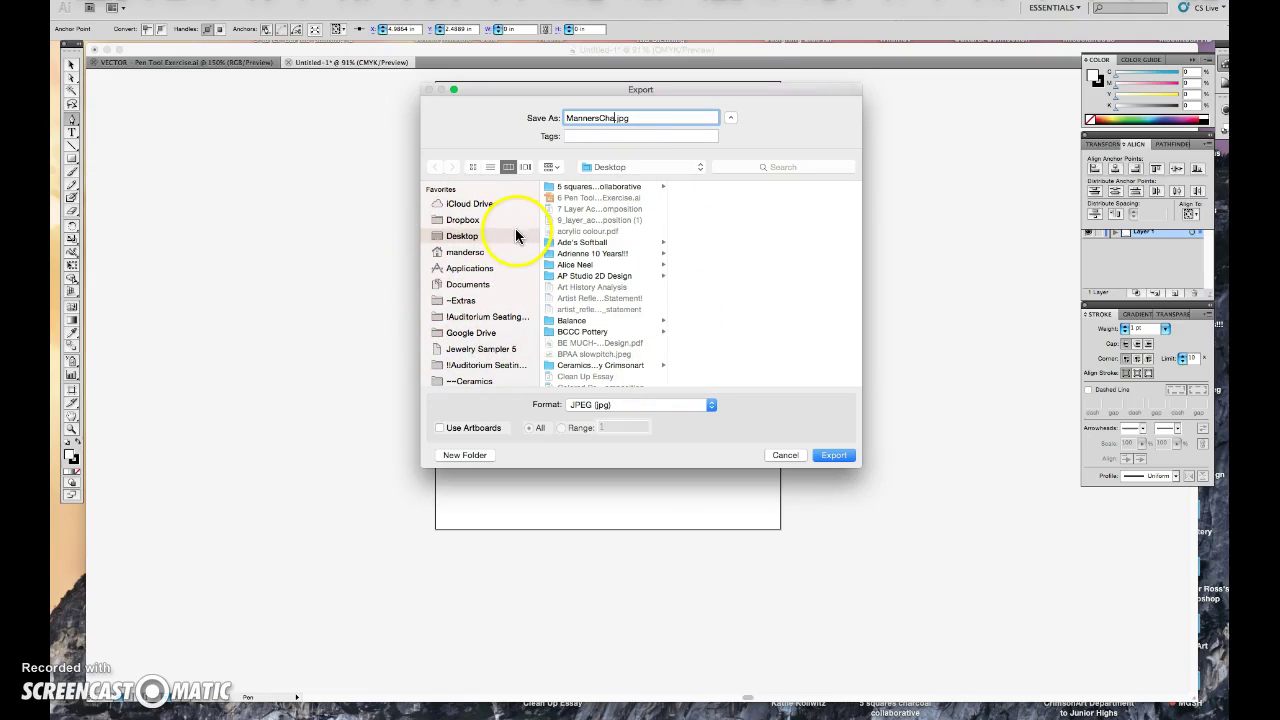
scroll(516, 235, "down", 10)
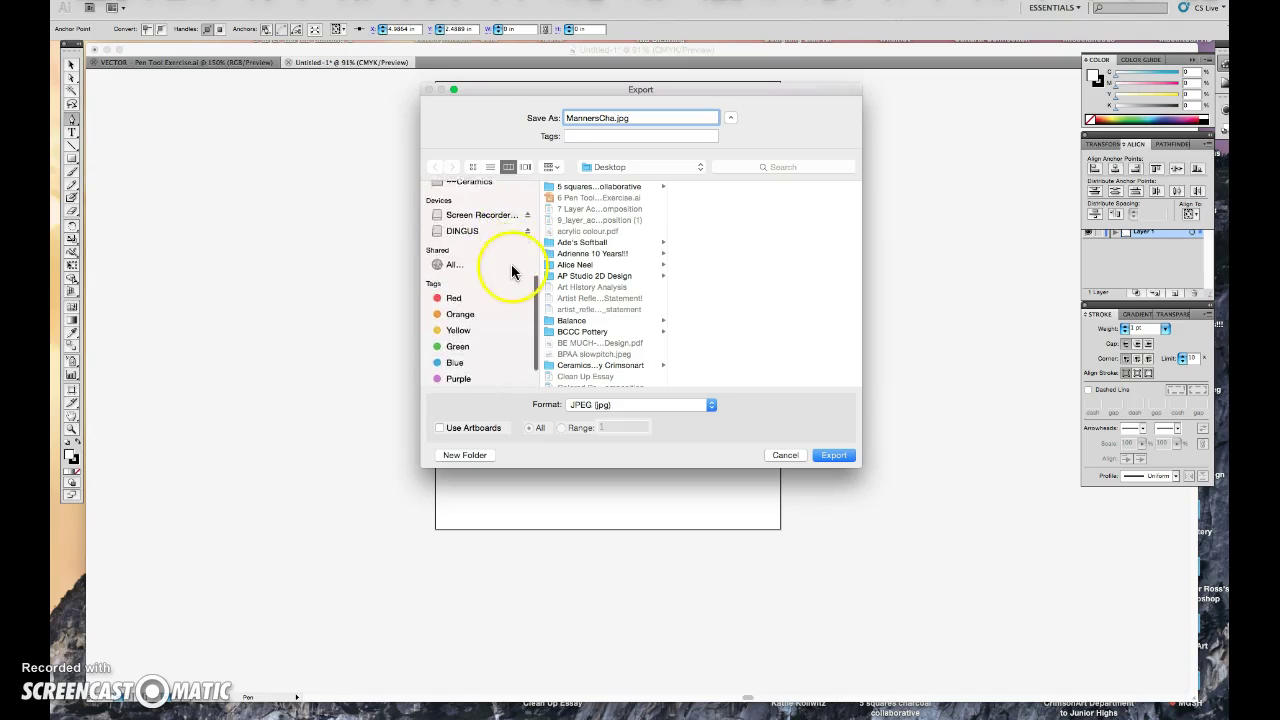
scroll(510, 278, "up", 3)
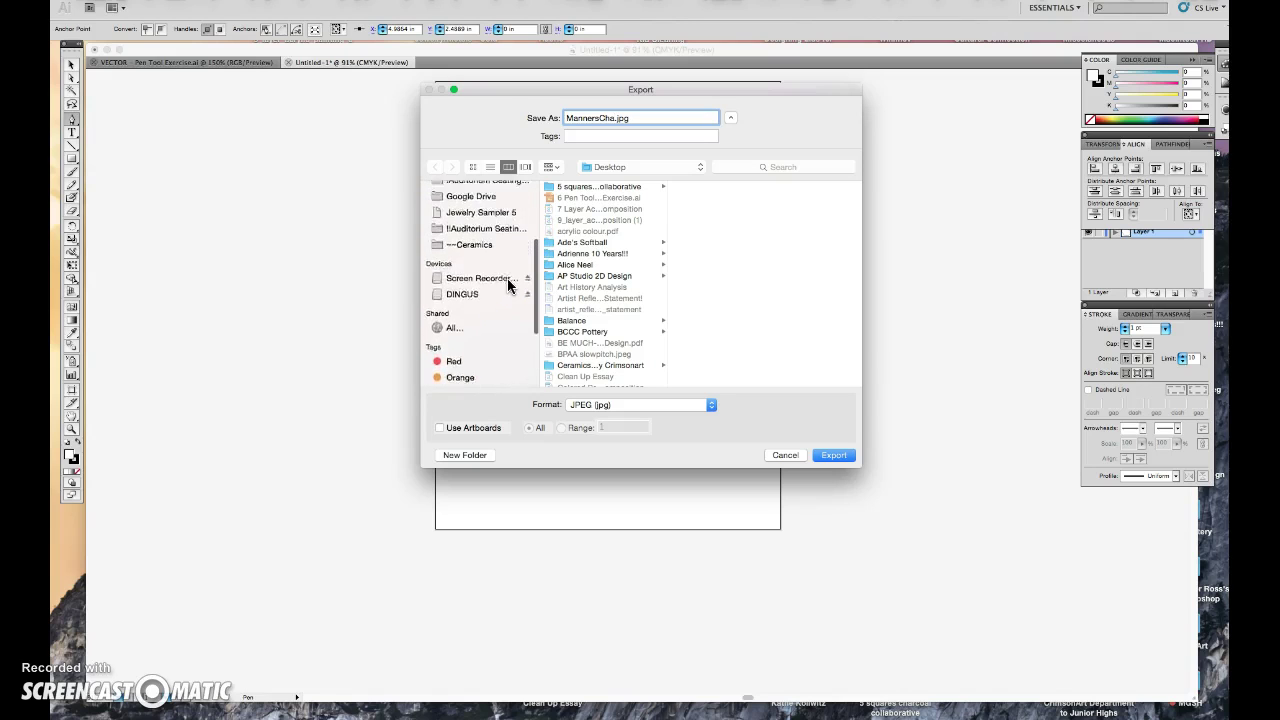
scroll(508, 285, "up", 5)
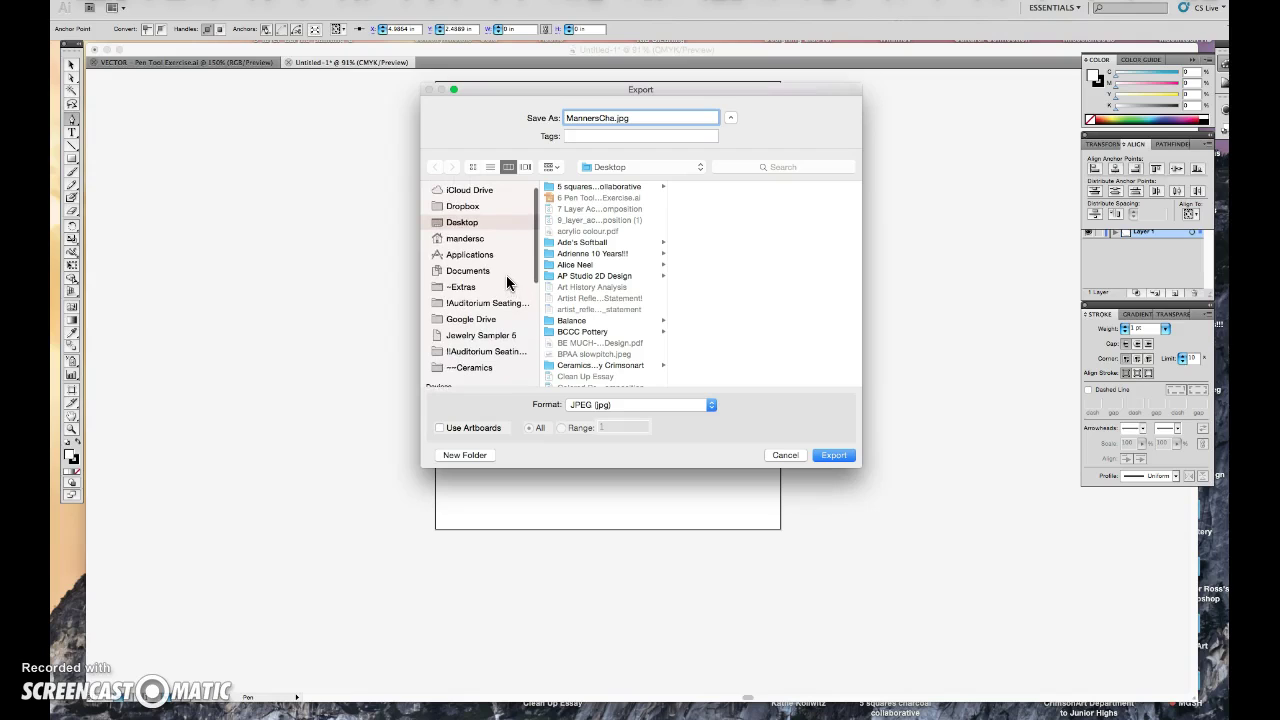
scroll(494, 274, "up", 1)
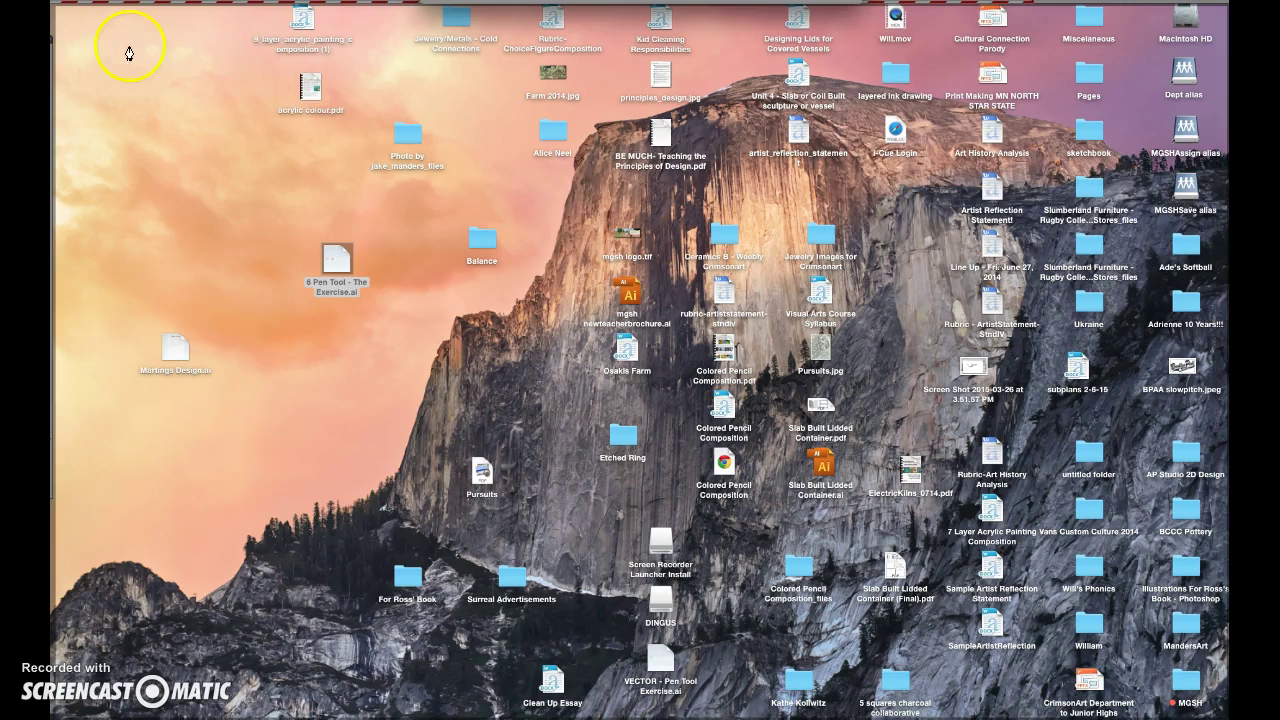
Step: Try opening the MGSHSave desktop alias and dismiss the server and alias error messages
mouse_move(126, 43)
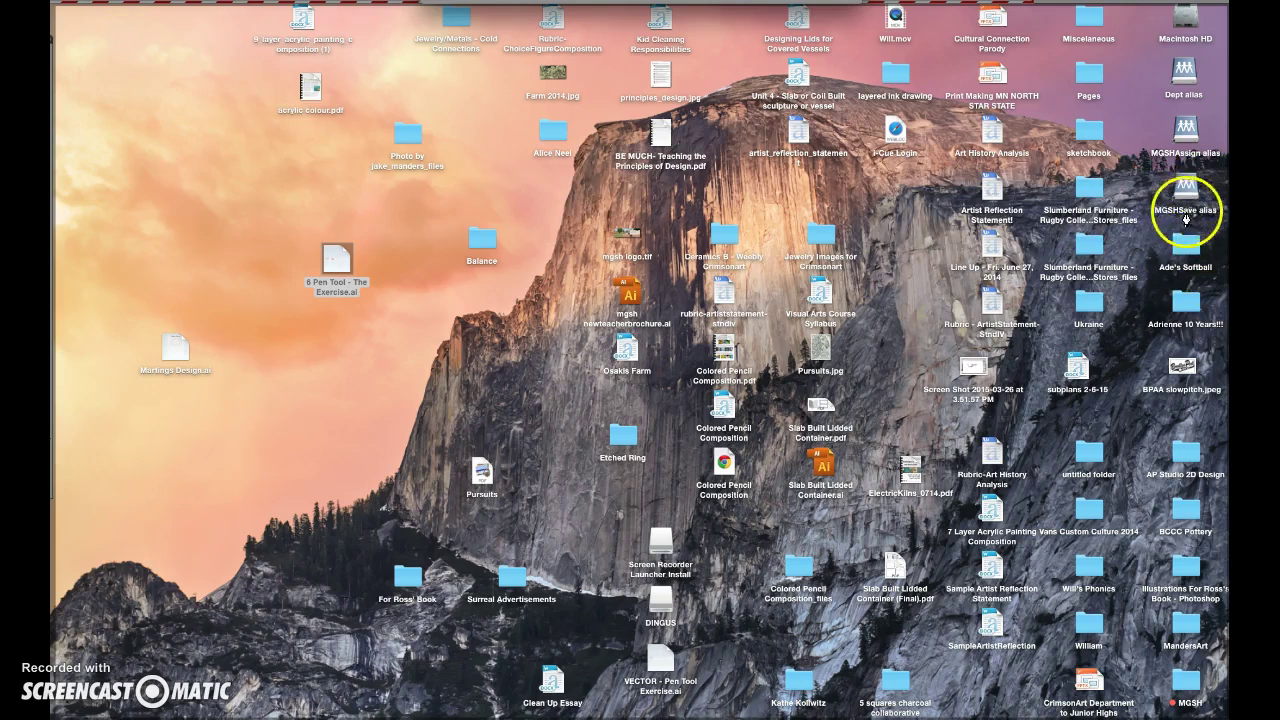
double_click(1189, 197)
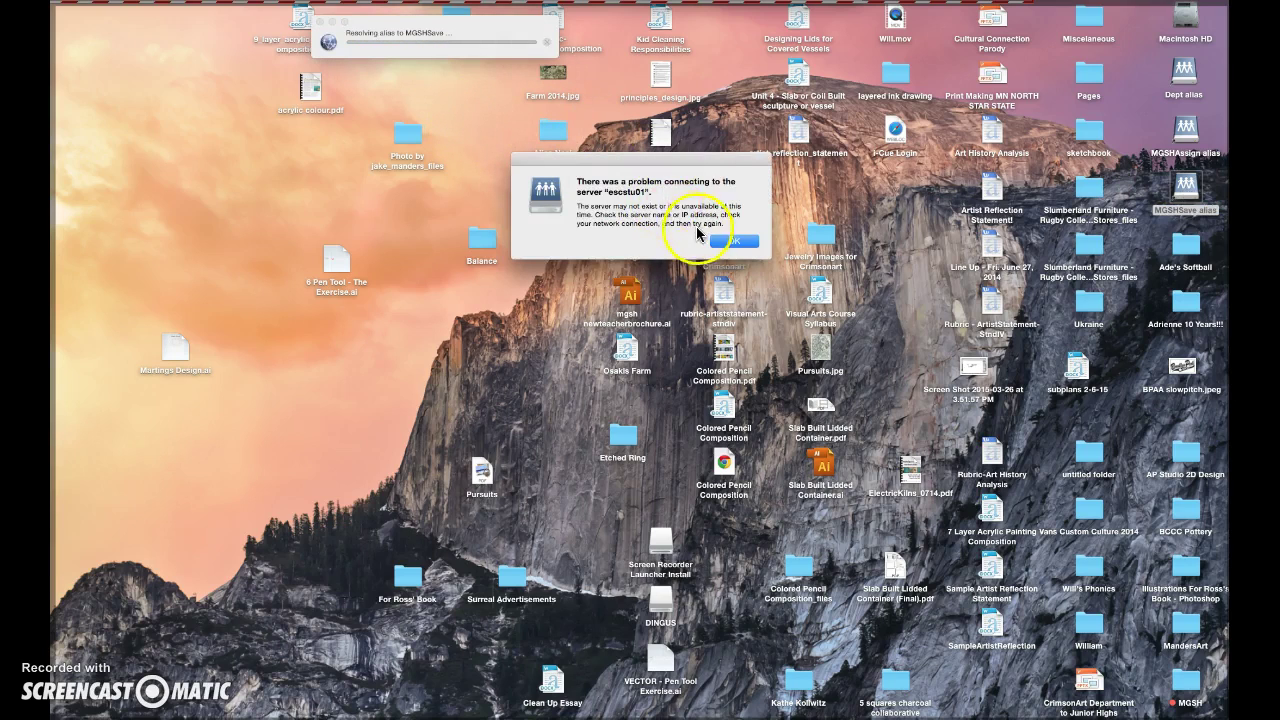
left_click(733, 241)
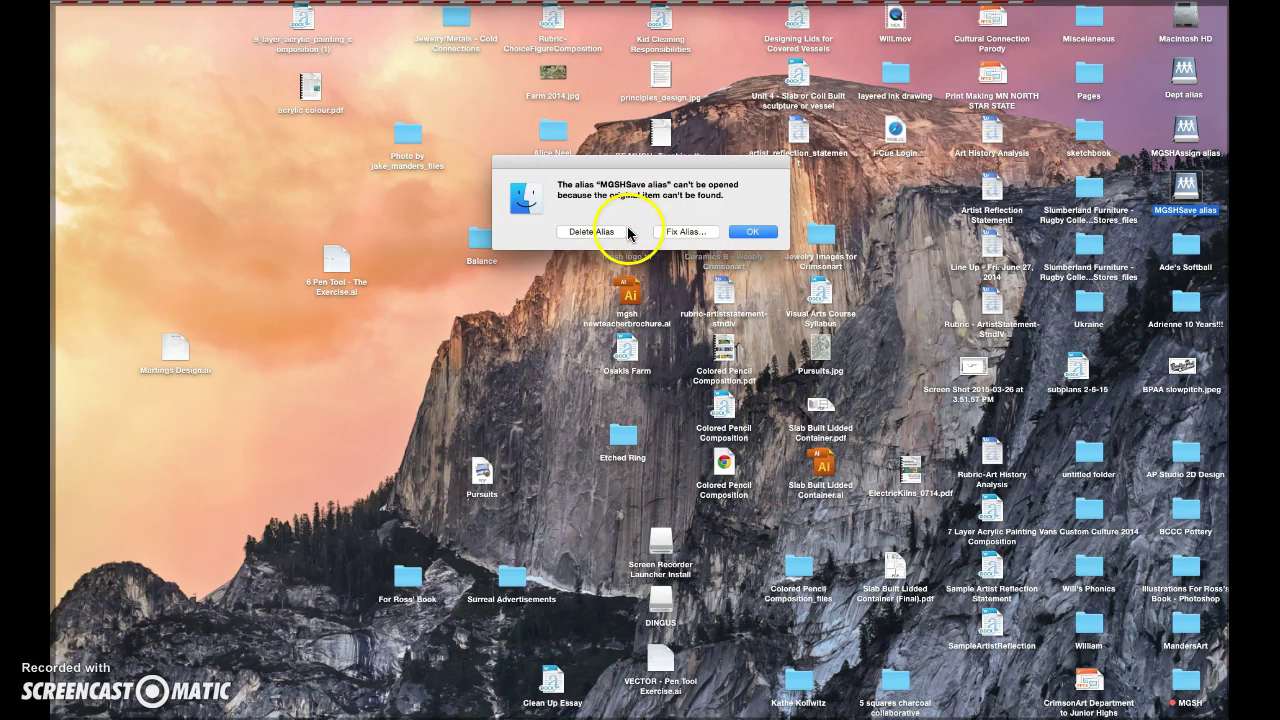
left_click(751, 232)
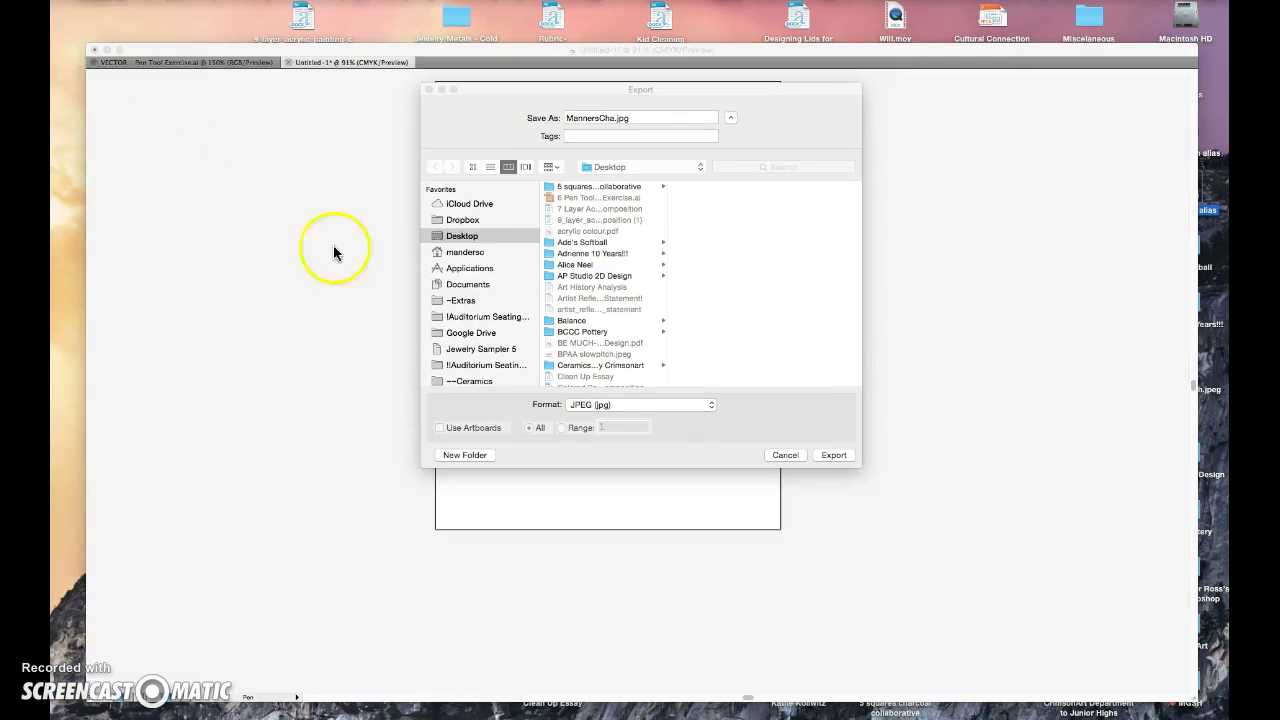
Step: Return to Illustrator and cancel the MannersCha.jpg export
left_click(628, 57)
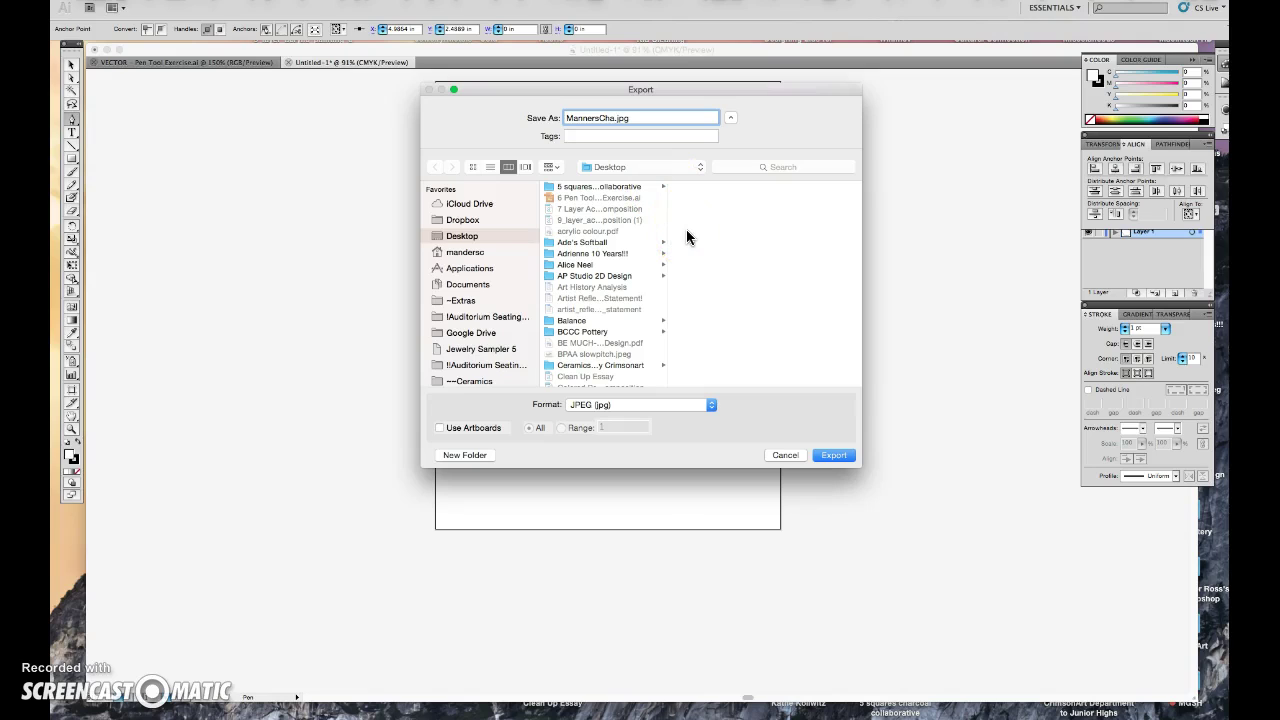
left_click(785, 456)
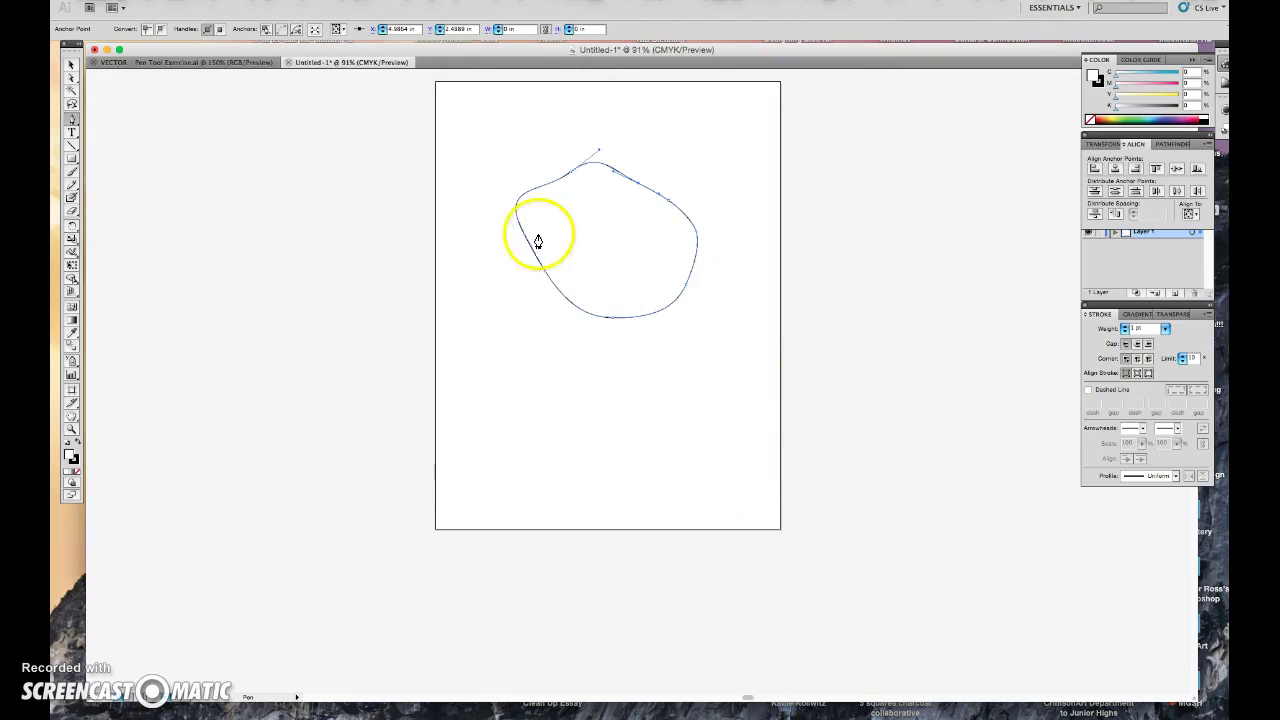